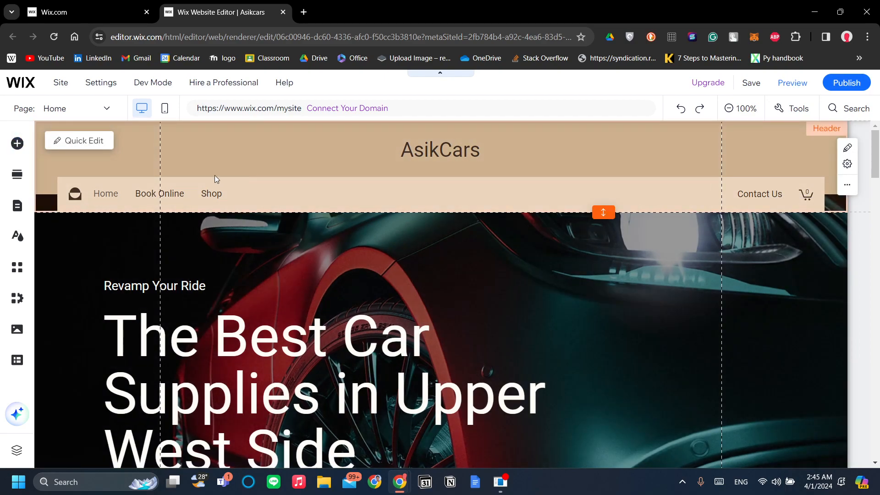
# Browse the elements that can be added to the site and add the Blog to it.
pyautogui.click(16, 143)
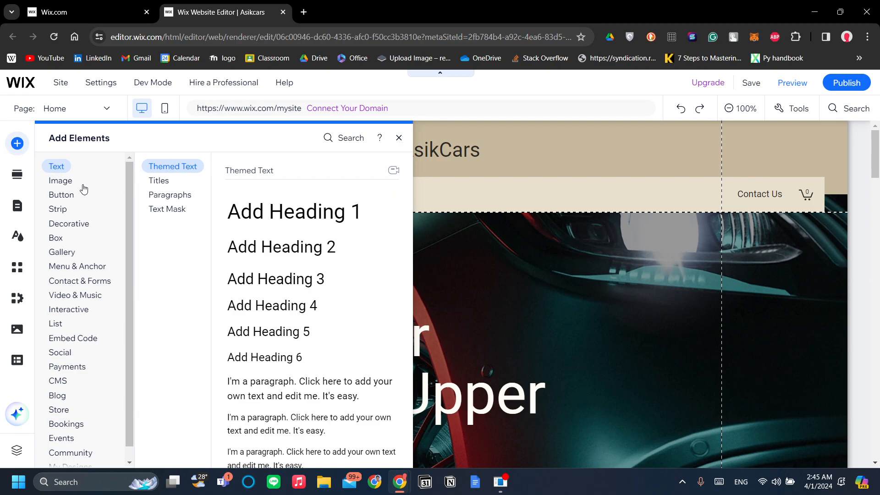
pyautogui.click(69, 194)
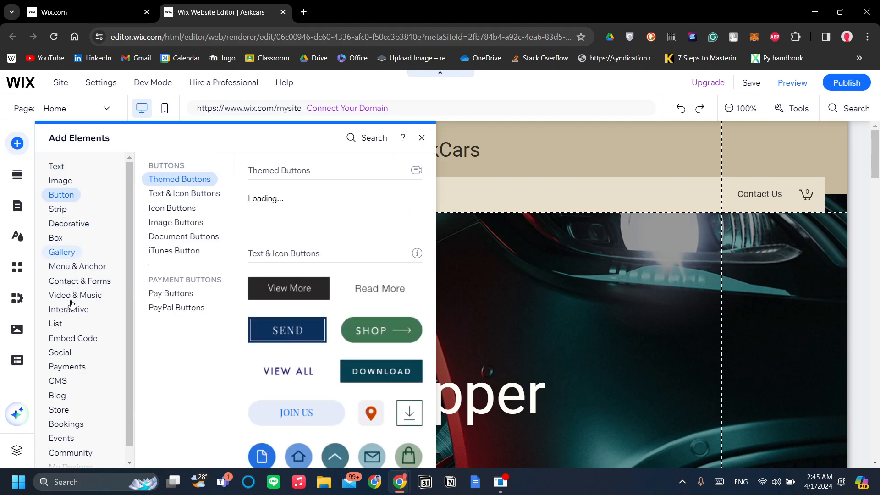
pyautogui.scroll(-1, 65, 396)
pyautogui.click(65, 394)
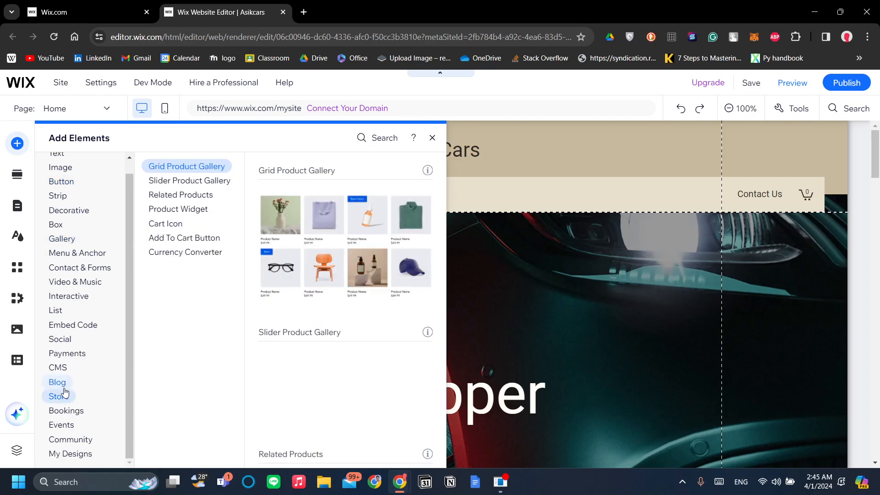
pyautogui.click(64, 387)
pyautogui.scroll(-2, 216, 287)
pyautogui.scroll(2, 217, 282)
pyautogui.scroll(-4, 217, 283)
pyautogui.scroll(4, 217, 282)
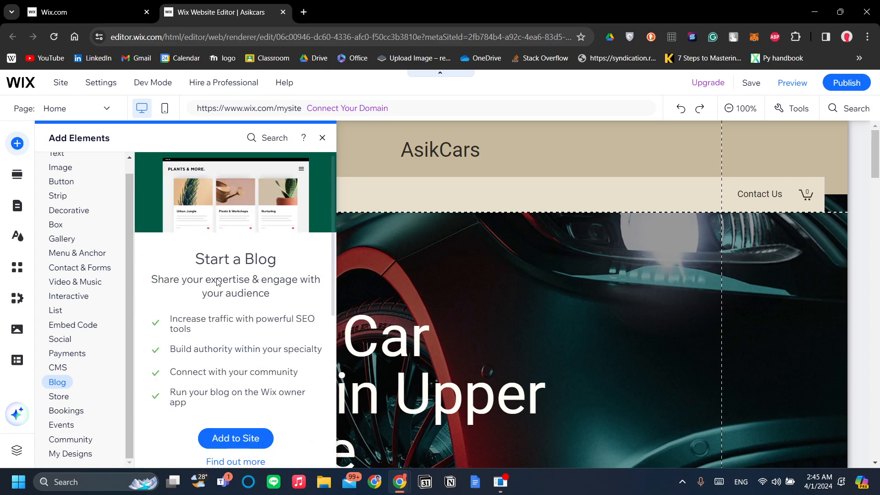
pyautogui.scroll(-3, 249, 292)
pyautogui.scroll(3, 249, 292)
pyautogui.scroll(-1, 224, 327)
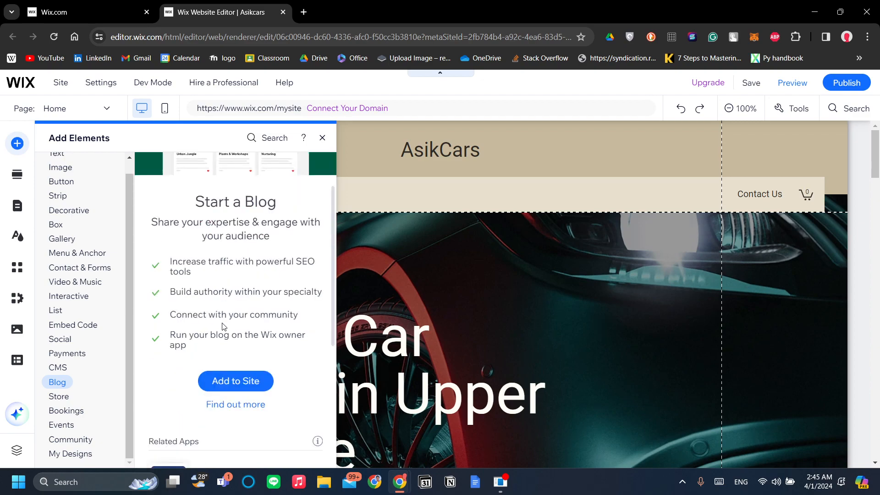
pyautogui.scroll(-2, 234, 345)
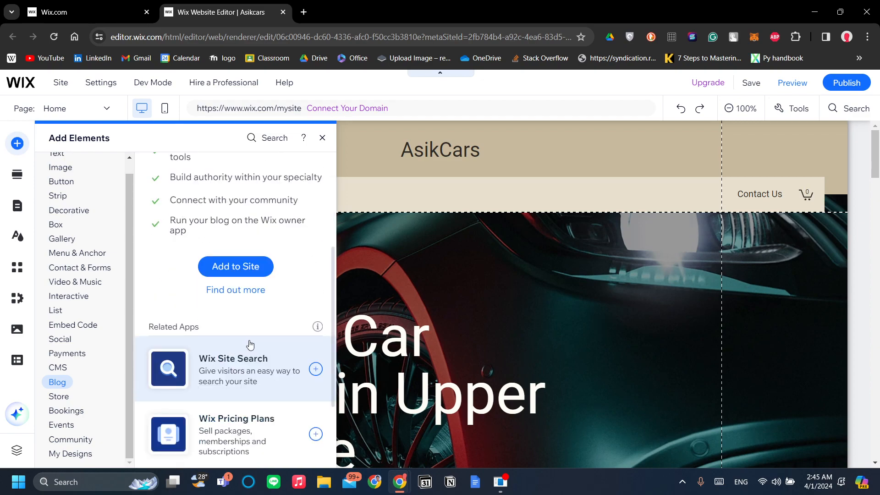
pyautogui.scroll(3, 250, 344)
pyautogui.click(250, 439)
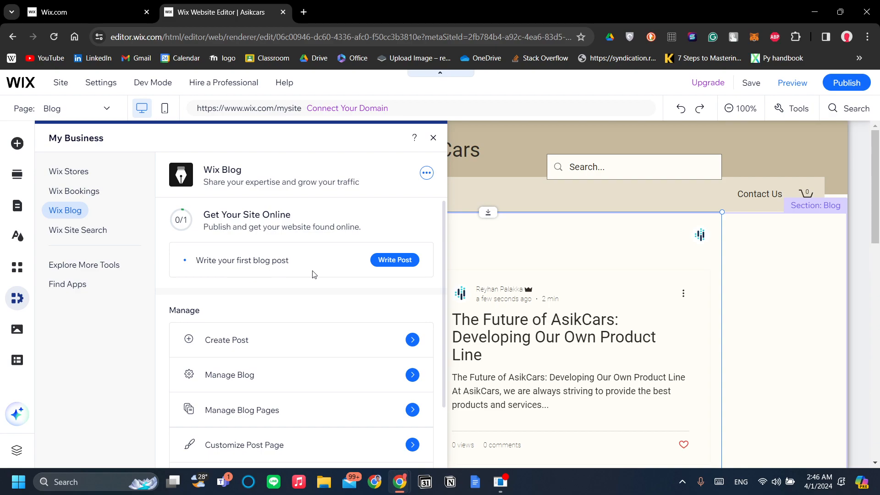
# Start writing the site's first blog post in the post editor.
pyautogui.click(395, 261)
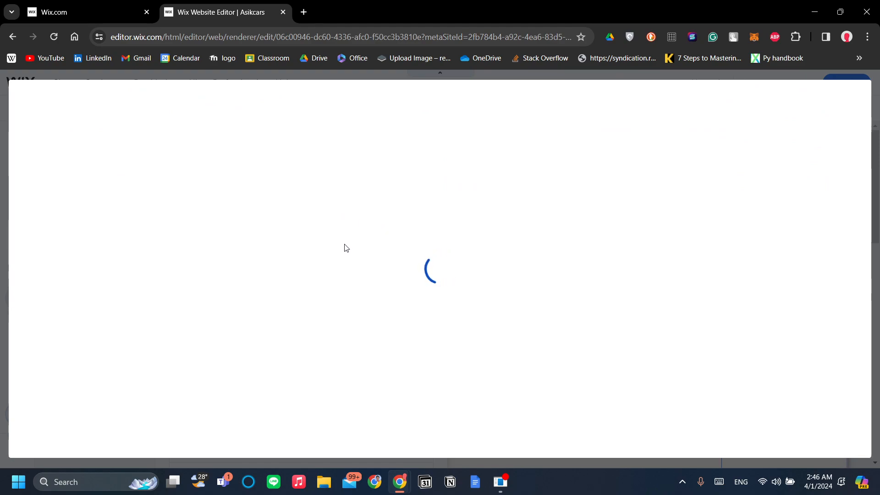
pyautogui.click(89, 5)
pyautogui.click(261, 5)
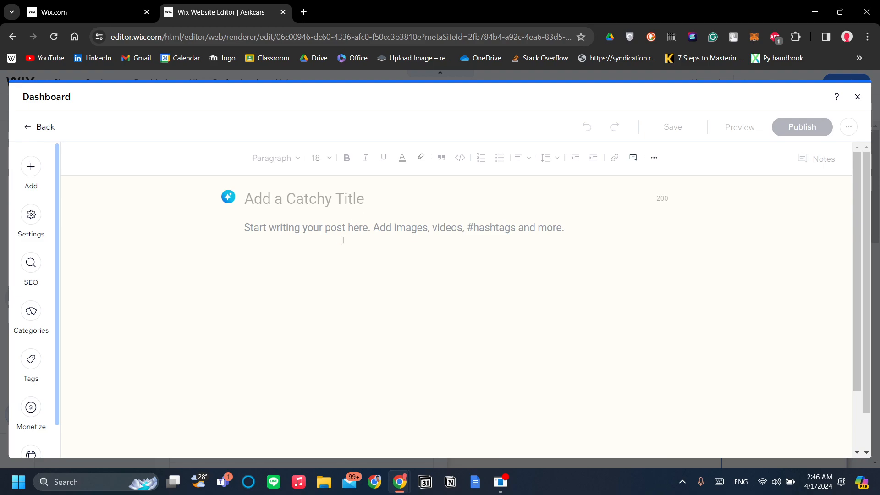
# Title the post "Cool techs must-have" and write "these are the techs from us to grab this winter!" as its body.
pyautogui.write('B')
pyautogui.press('BackSpace')
pyautogui.write('B')
pyautogui.press('BackSpace')
pyautogui.write('B')
pyautogui.press('BackSpace')
pyautogui.write('Co')
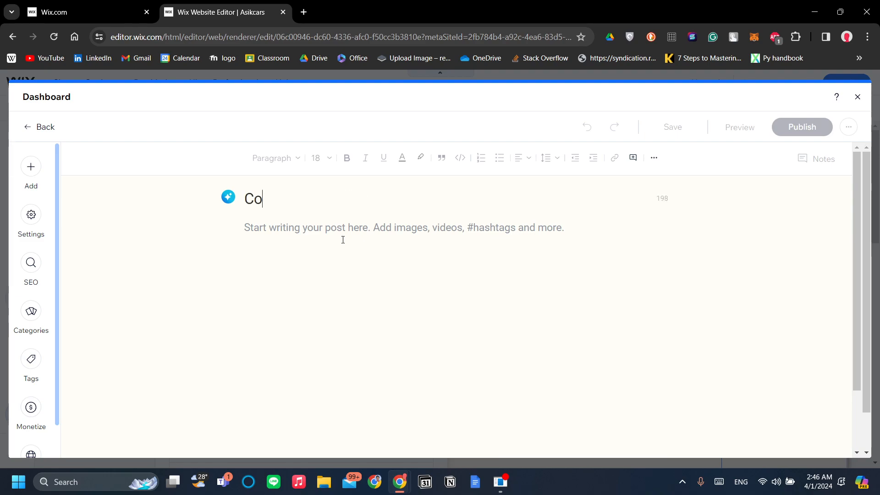
pyautogui.write('ol techs m')
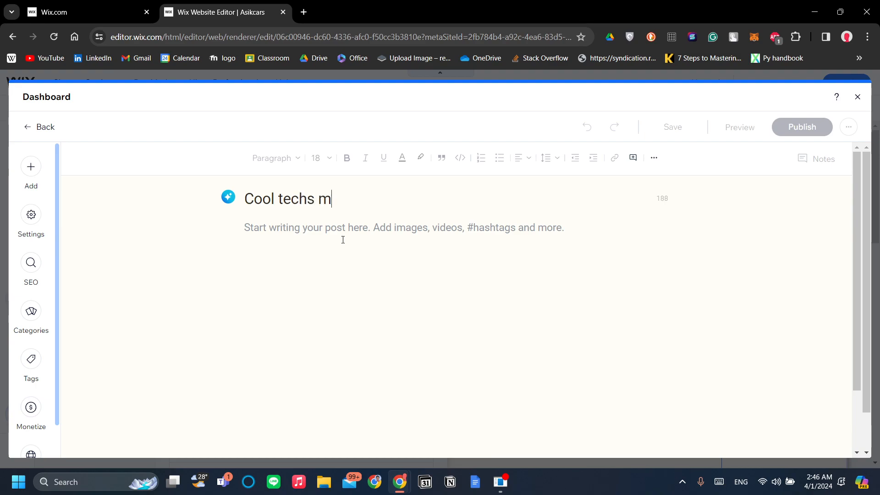
pyautogui.write('ust-have')
pyautogui.press('Return')
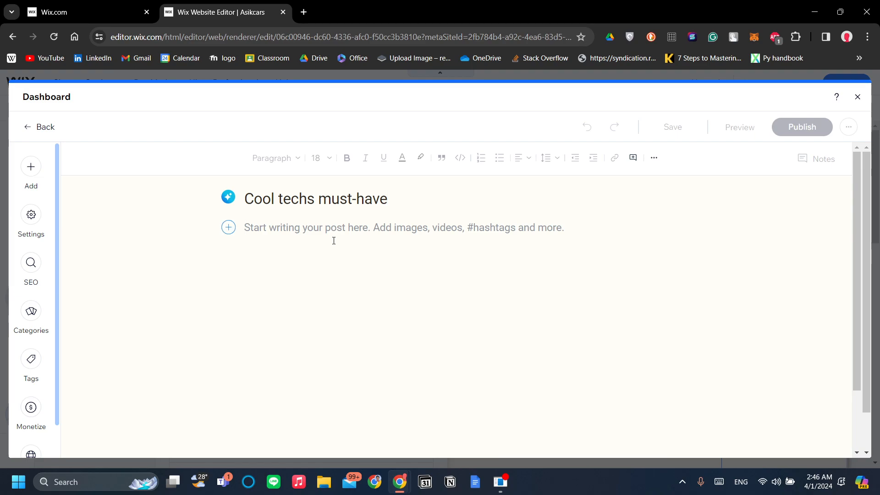
pyautogui.write('these are the techs from us to grab this winter!')
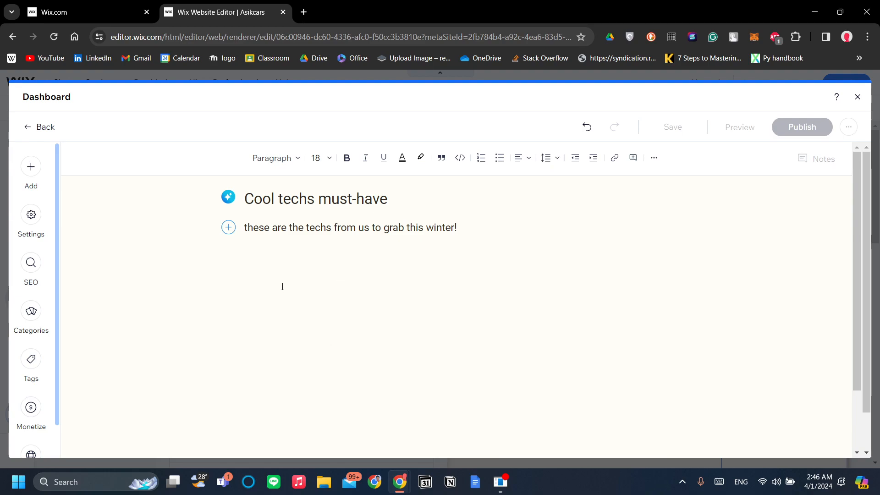
# Examine the media, elements, web embeds and site items that can be added to the post.
pyautogui.click(28, 170)
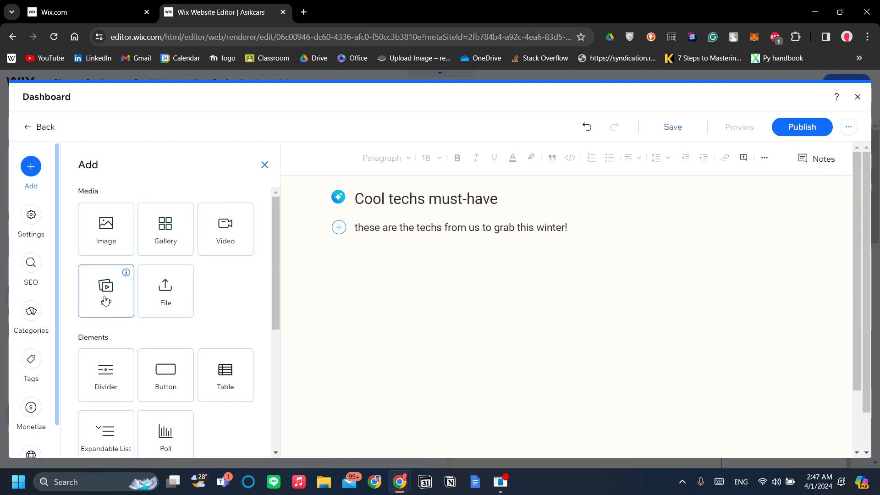
pyautogui.scroll(-3, 210, 299)
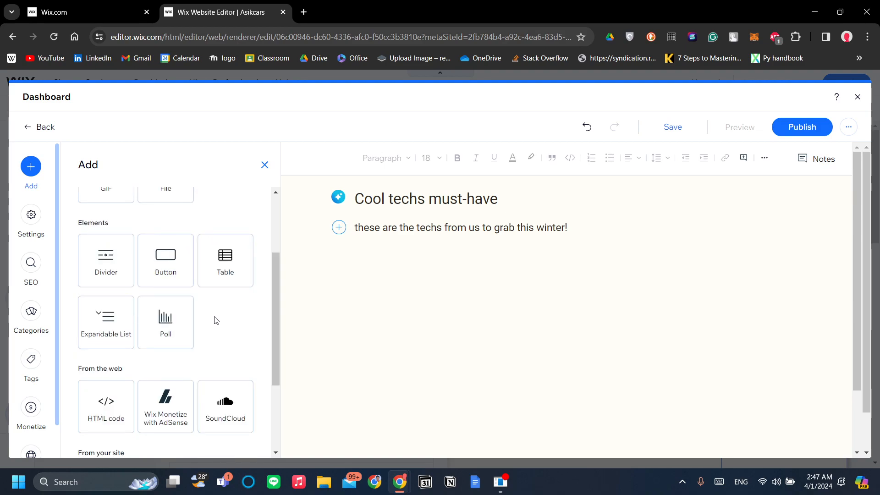
pyautogui.scroll(-2, 217, 320)
pyautogui.scroll(2, 151, 285)
pyautogui.scroll(-1, 234, 322)
pyautogui.scroll(-1, 234, 322)
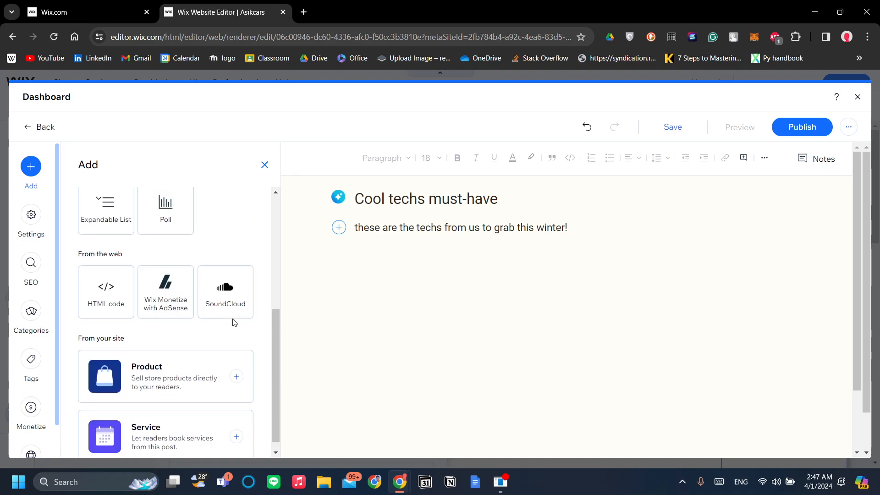
pyautogui.scroll(-1, 233, 321)
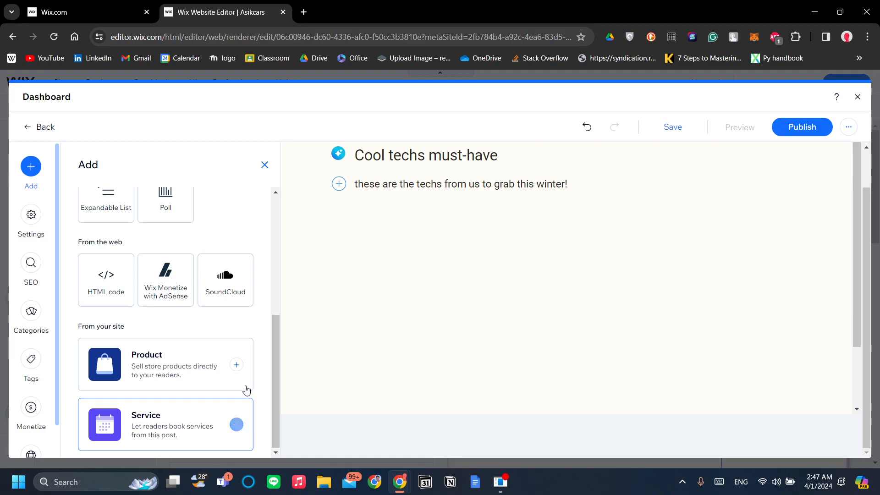
pyautogui.scroll(5, 232, 359)
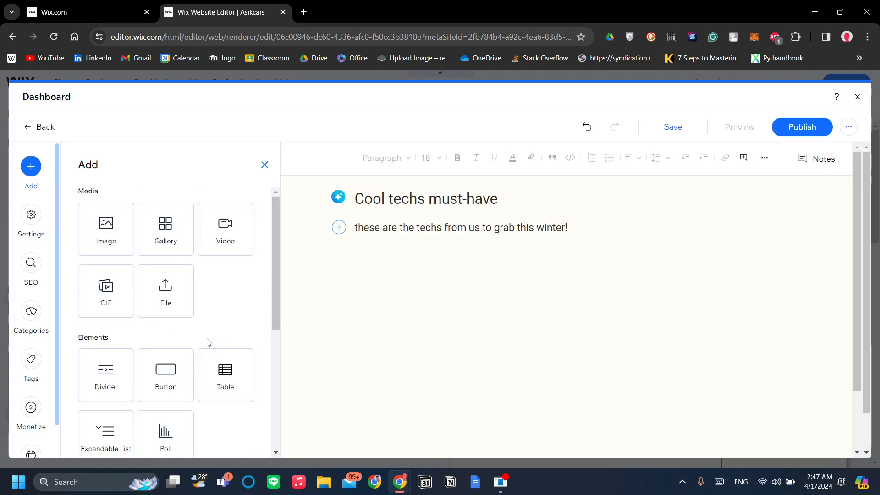
pyautogui.scroll(-5, 212, 331)
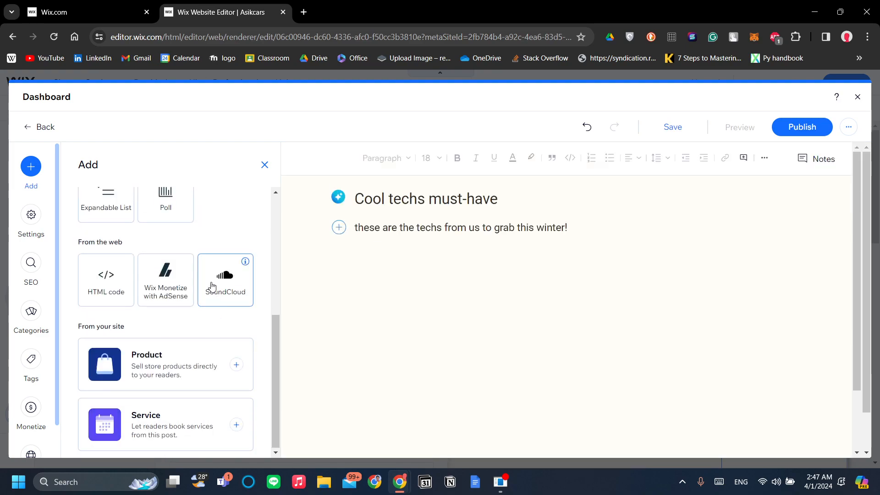
pyautogui.scroll(5, 210, 287)
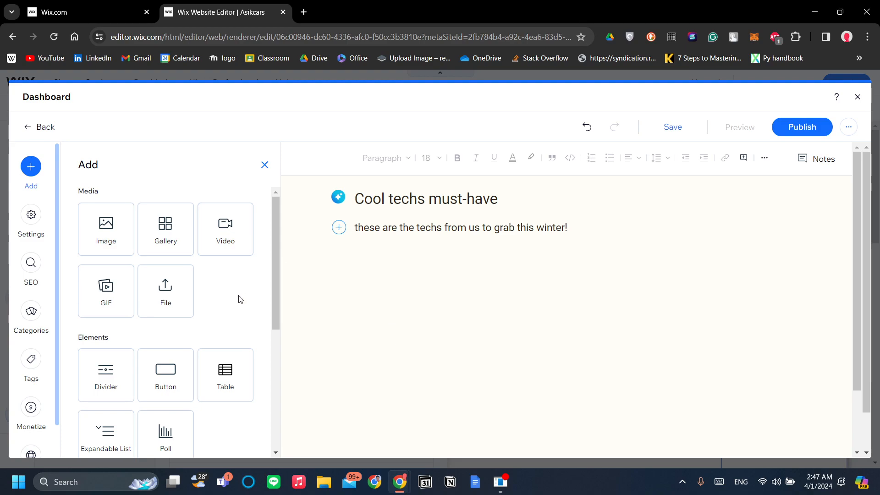
pyautogui.scroll(-5, 241, 295)
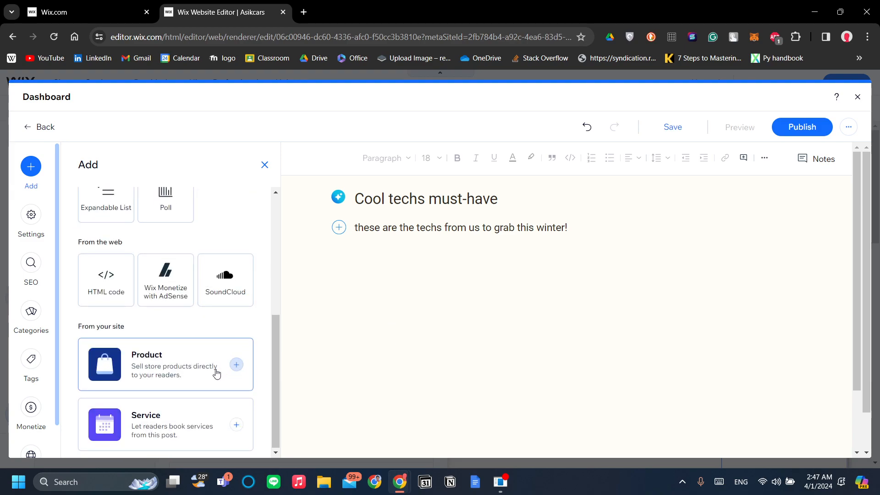
pyautogui.scroll(5, 253, 349)
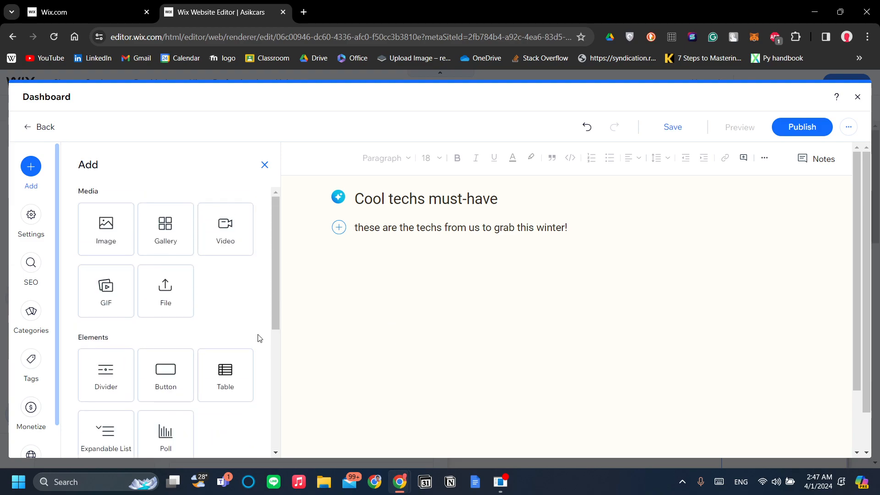
# Open the image chooser for the post, view the AI Image Creator and close it without creating an image.
pyautogui.click(109, 245)
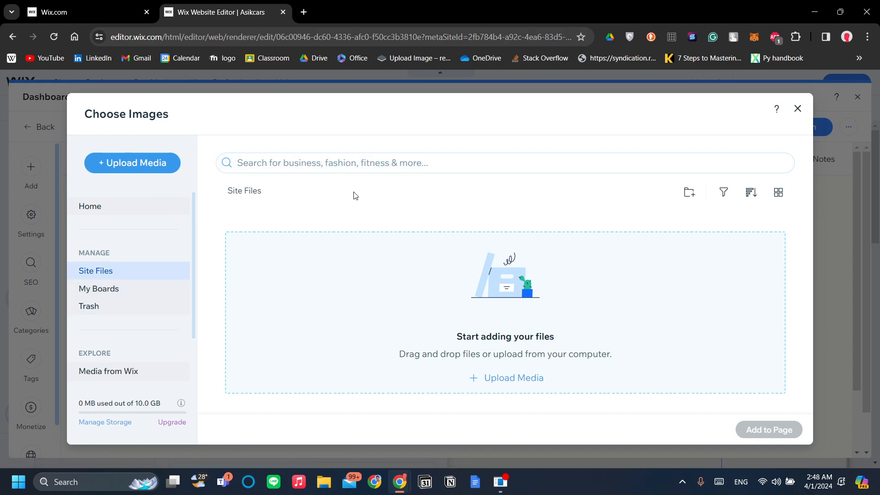
pyautogui.scroll(-2, 163, 302)
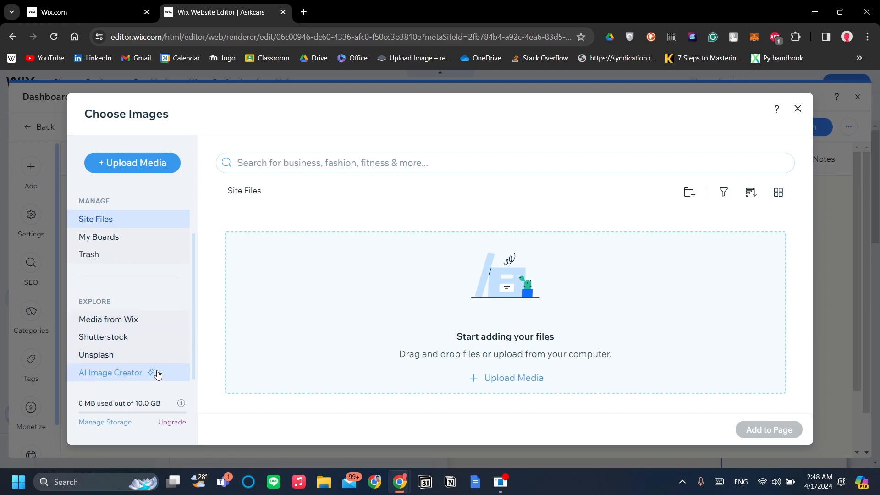
pyautogui.click(174, 369)
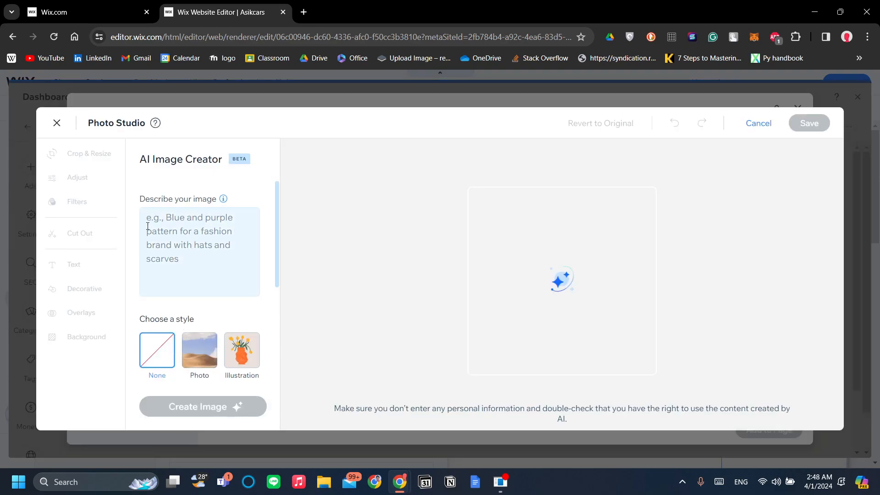
pyautogui.click(195, 249)
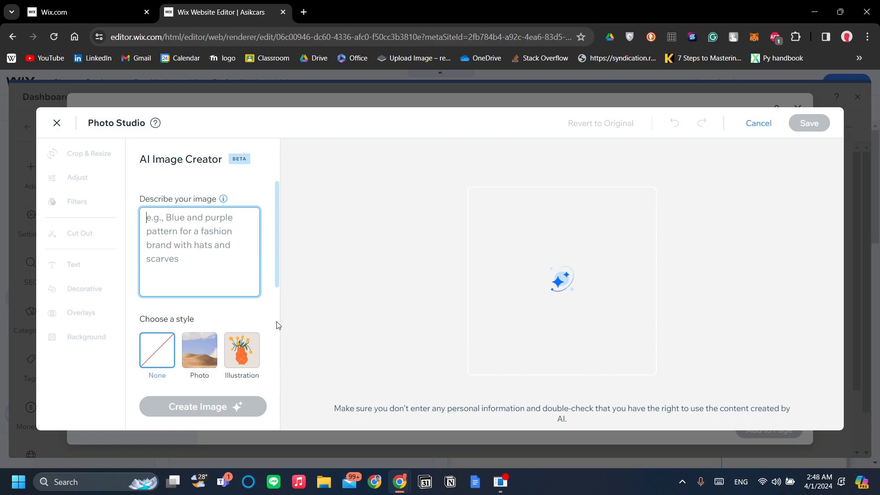
pyautogui.click(56, 128)
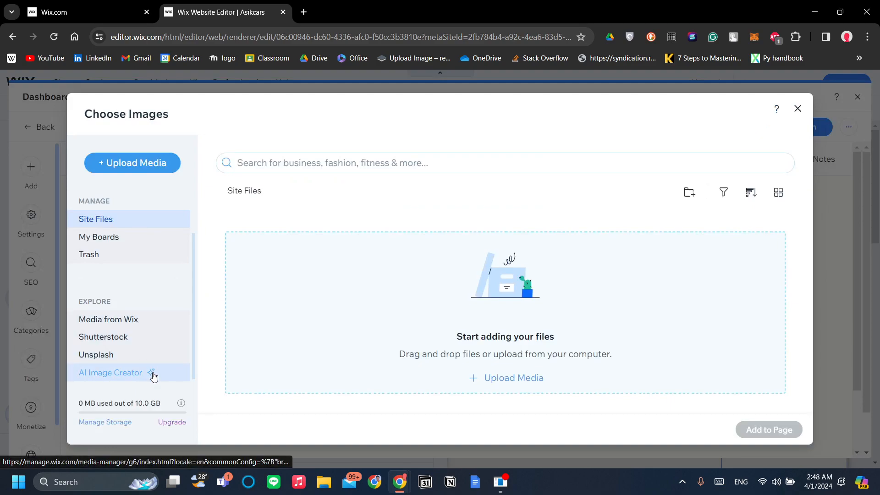
# Look through the Media from Wix images and search the Unsplash photos for "tech".
pyautogui.click(165, 320)
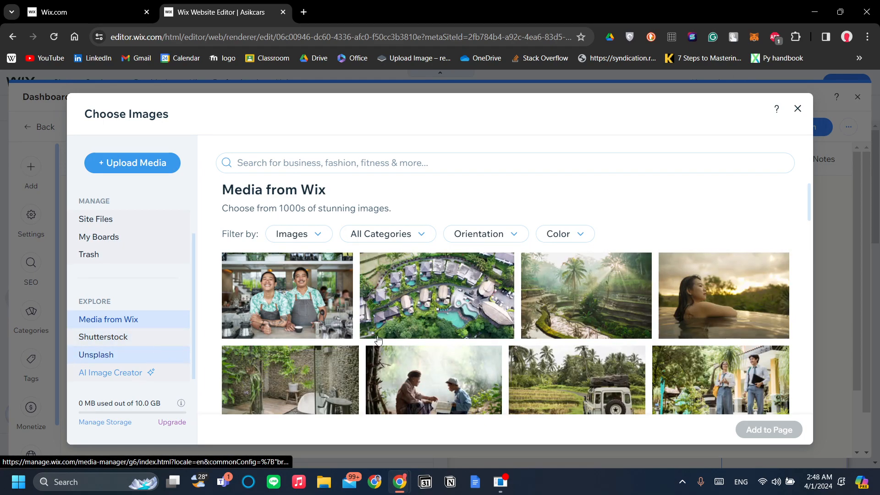
pyautogui.click(147, 355)
pyautogui.click(334, 158)
pyautogui.scroll(-3, 431, 292)
pyautogui.scroll(3, 431, 292)
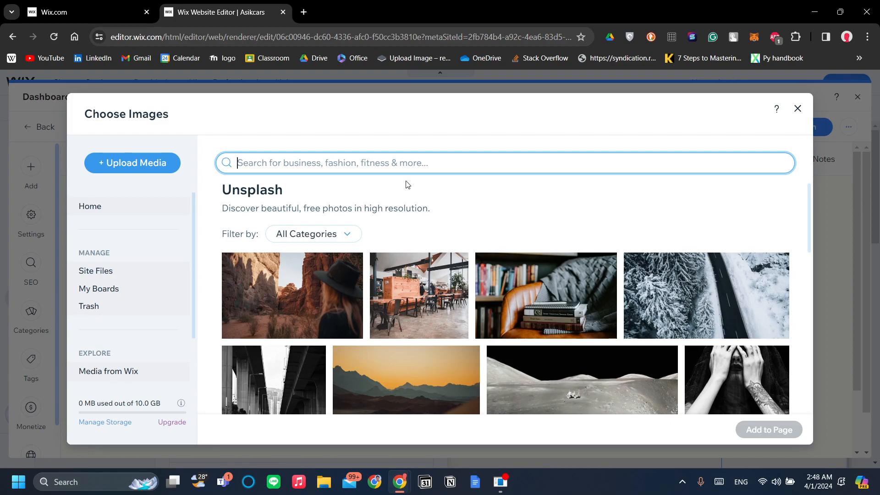
pyautogui.write('tech')
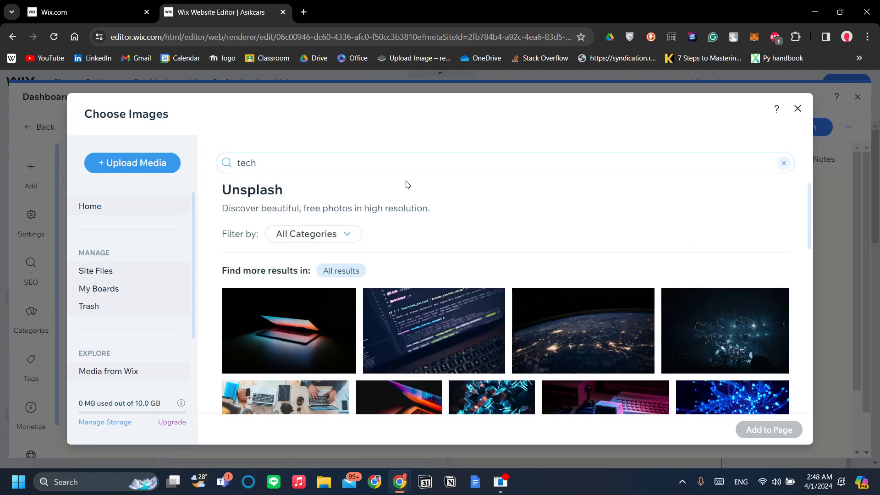
pyautogui.scroll(-3, 422, 195)
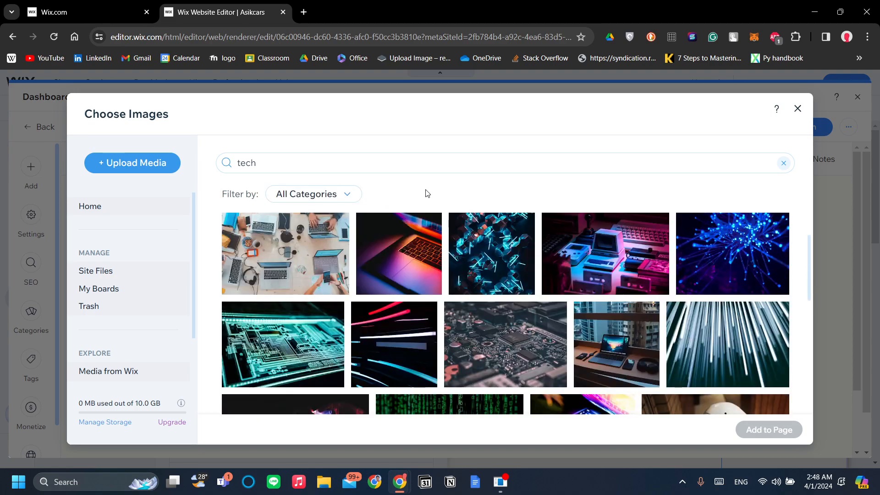
pyautogui.scroll(3, 454, 358)
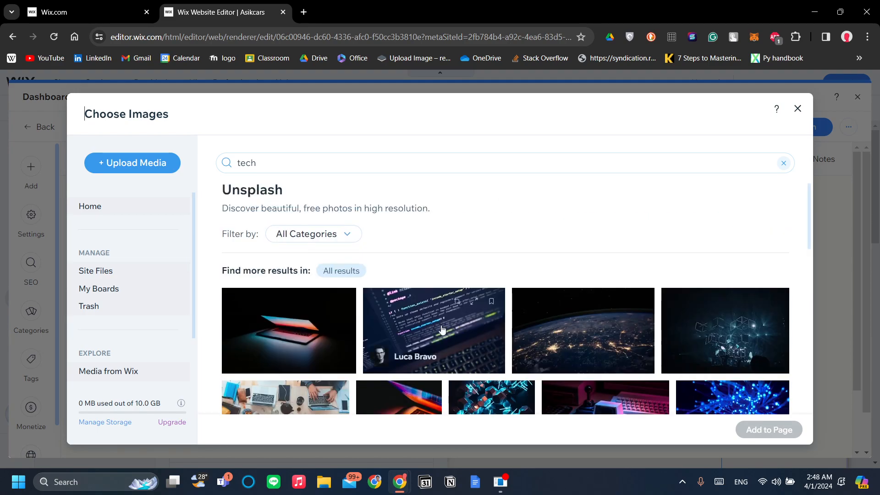
# Insert the Unsplash photo of the half-open glowing laptop on black into the blog post.
pyautogui.click(302, 327)
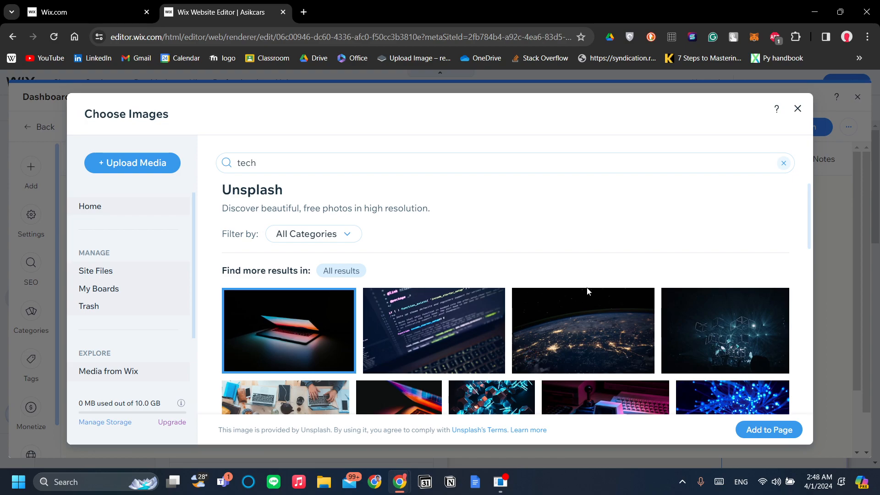
pyautogui.scroll(-3, 706, 247)
pyautogui.scroll(3, 399, 326)
pyautogui.click(764, 431)
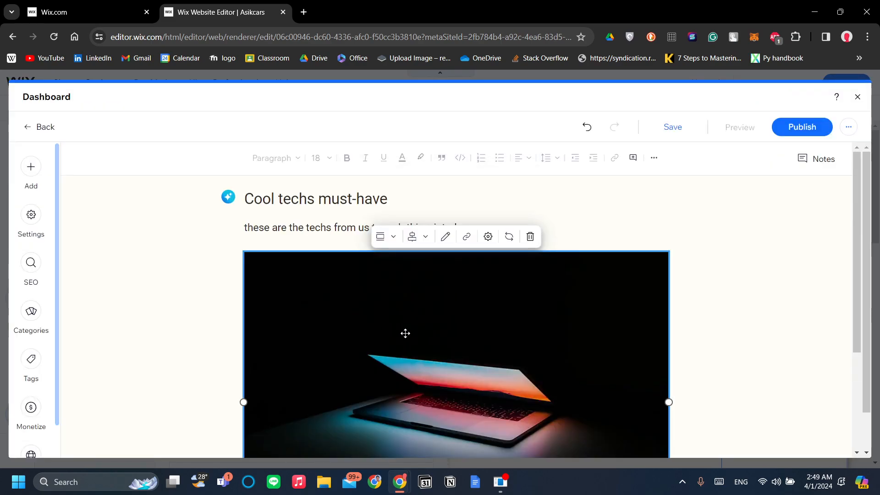
# Move the laptop image up so it sits directly beneath the post's introductory line.
pyautogui.moveTo(423, 333); pyautogui.dragTo(267, 233)
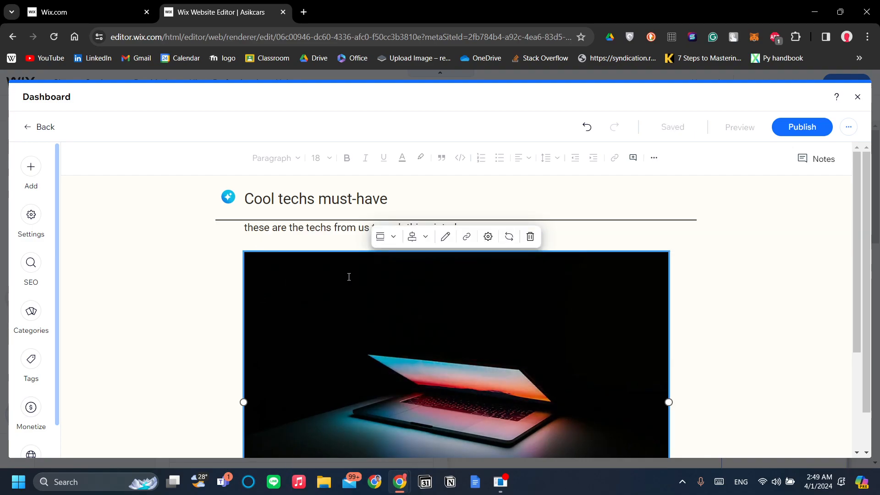
pyautogui.scroll(-3, 365, 259)
pyautogui.moveTo(336, 268); pyautogui.dragTo(476, 299)
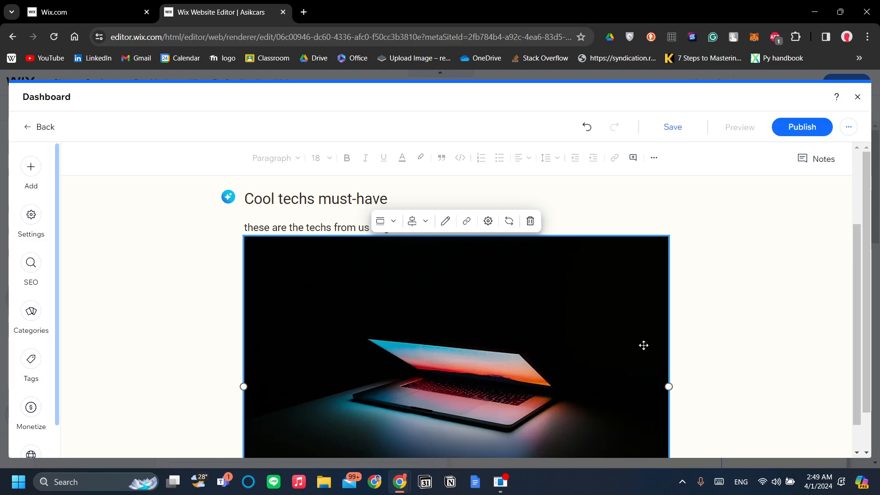
# Resize the laptop image to be slightly narrower than the text column and view its alignment options.
pyautogui.scroll(-3, 675, 392)
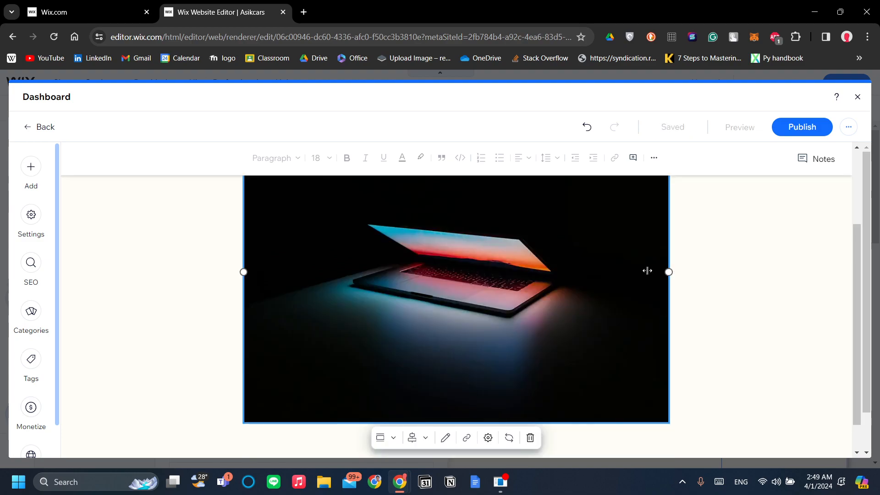
pyautogui.moveTo(661, 271); pyautogui.dragTo(574, 270)
pyautogui.scroll(2, 656, 291)
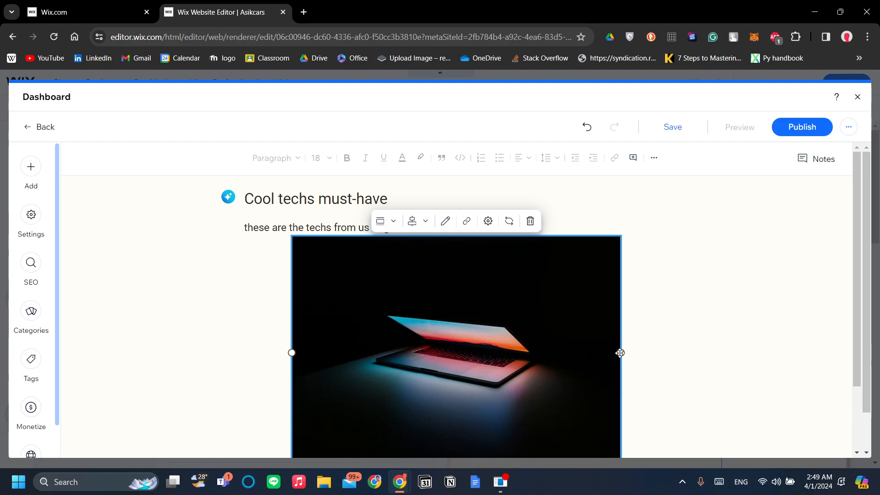
pyautogui.moveTo(621, 353); pyautogui.dragTo(623, 354)
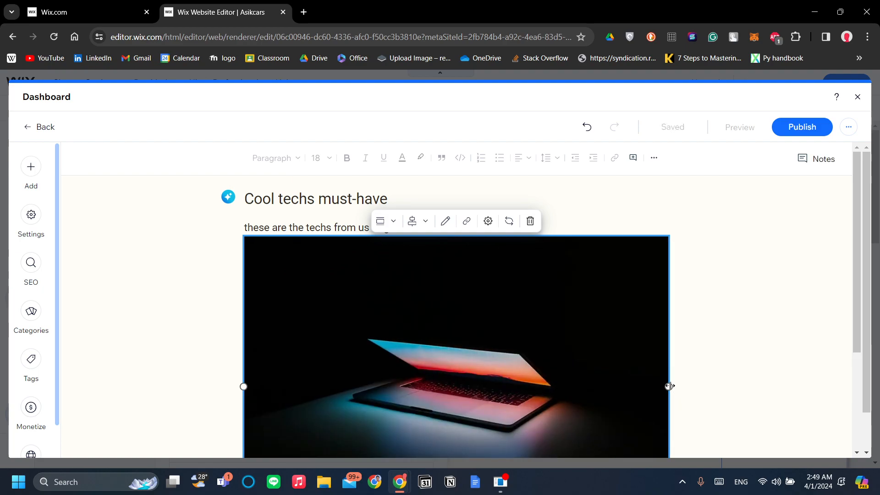
pyautogui.moveTo(668, 387); pyautogui.dragTo(637, 385)
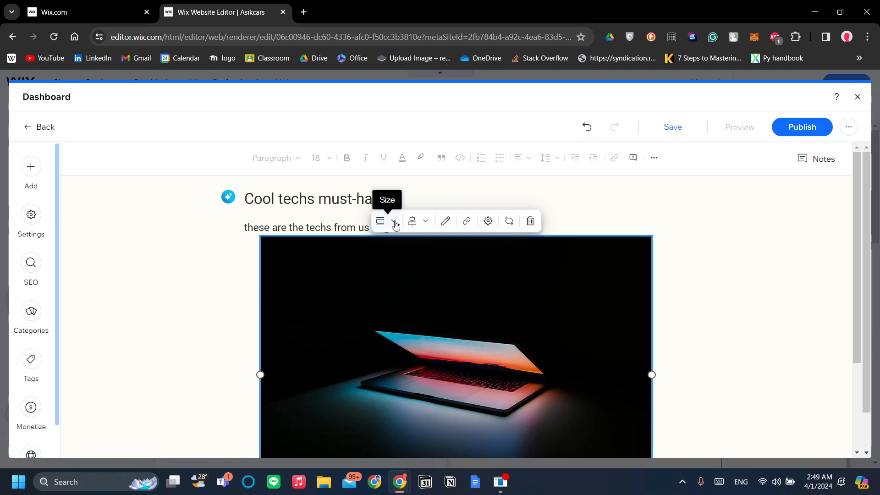
pyautogui.click(414, 222)
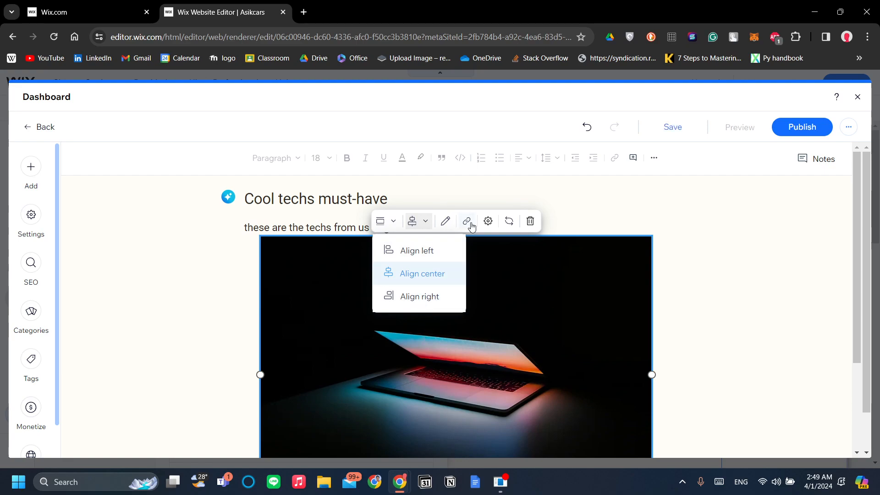
# Set the laptop image's alt text to "Cool techs for your car to buy this winter" and save the image settings.
pyautogui.click(488, 222)
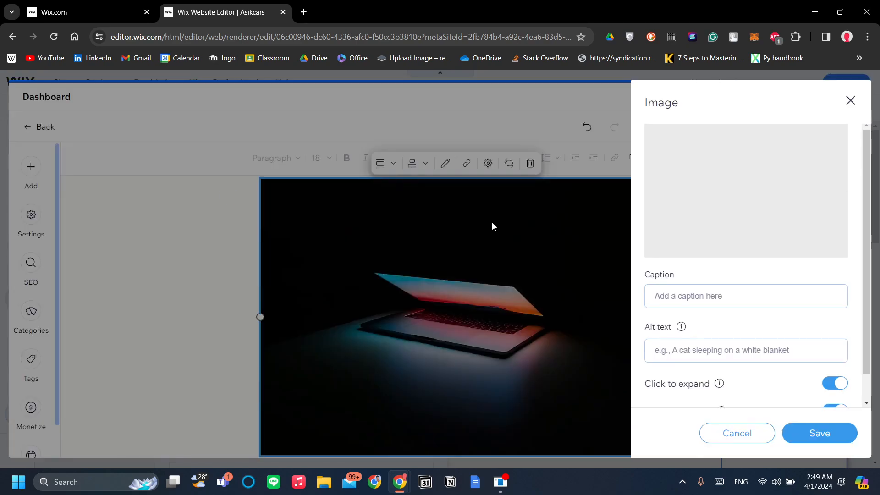
pyautogui.scroll(-1, 660, 325)
pyautogui.click(717, 266)
pyautogui.click(716, 323)
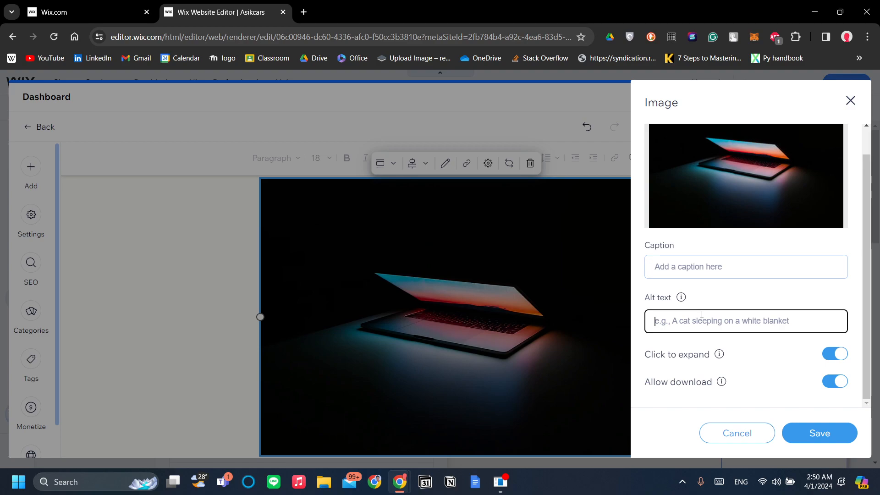
pyautogui.write('Cool techs in')
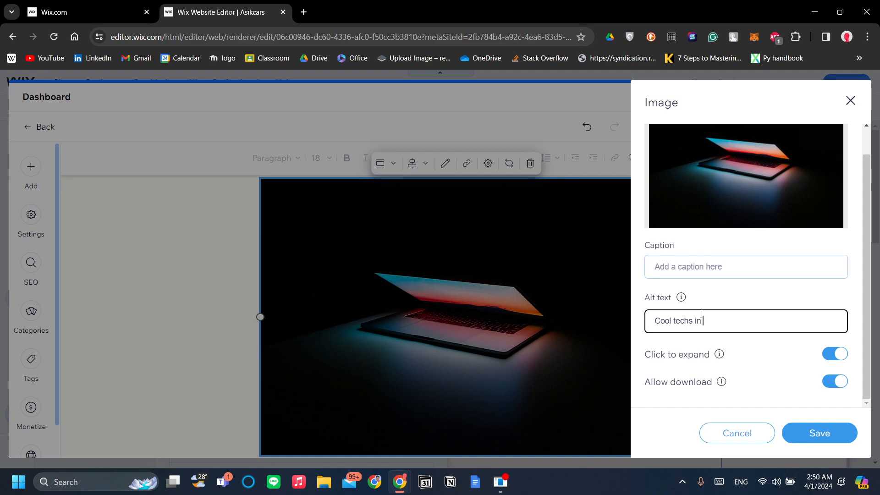
pyautogui.press('BackSpace')
pyautogui.press('BackSpace')
pyautogui.write('for your car to bu')
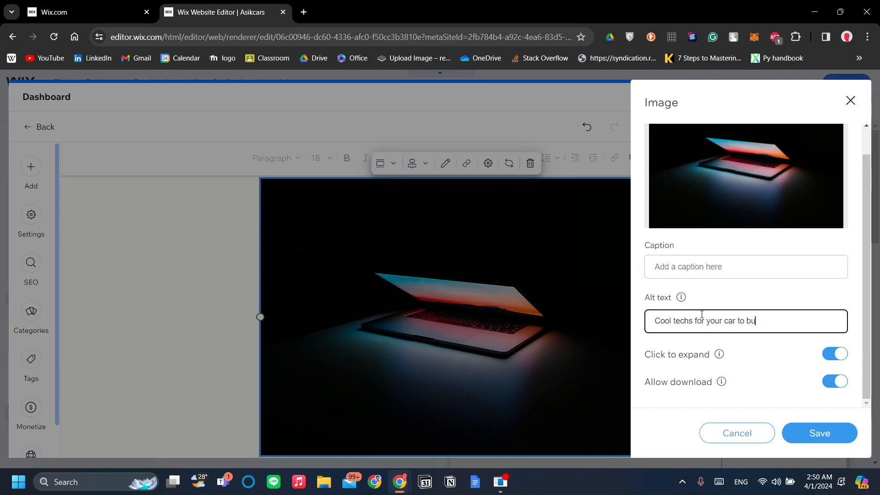
pyautogui.write('y this wind')
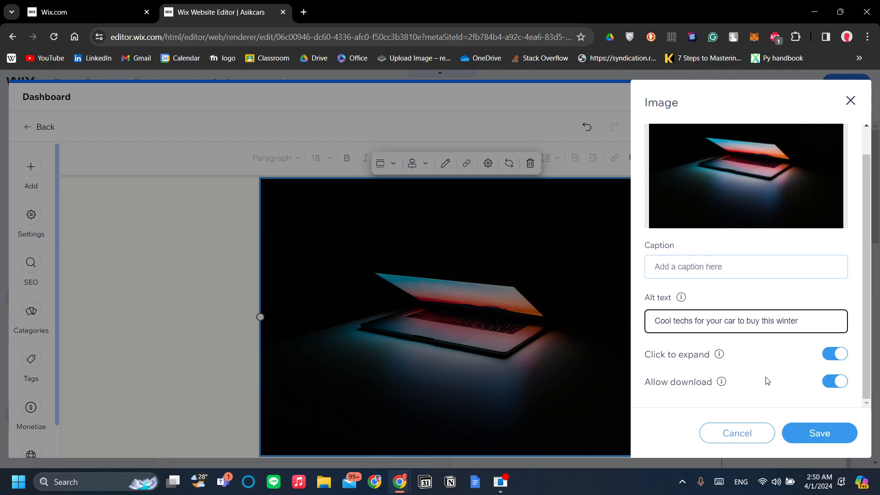
pyautogui.click(819, 443)
pyautogui.scroll(1, 661, 379)
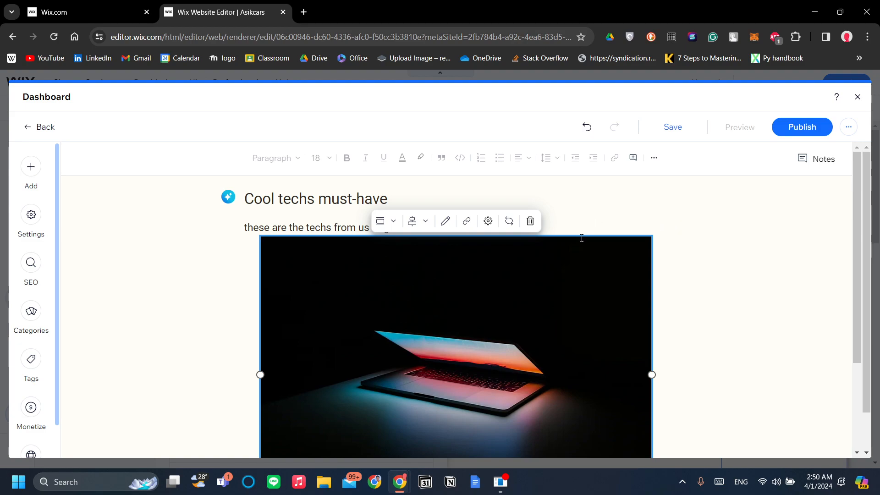
# Deselect the laptop image and open the post's general settings.
pyautogui.click(582, 196)
pyautogui.scroll(-3, 717, 277)
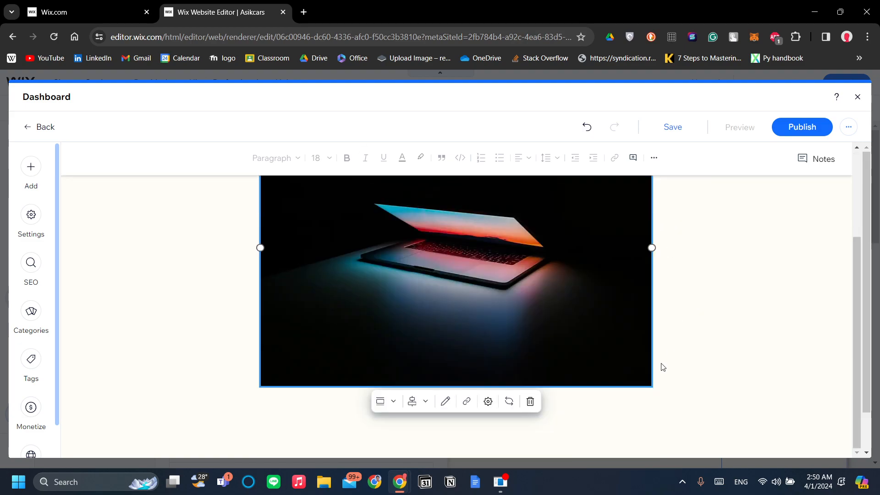
pyautogui.click(672, 418)
pyautogui.scroll(3, 392, 339)
pyautogui.click(34, 226)
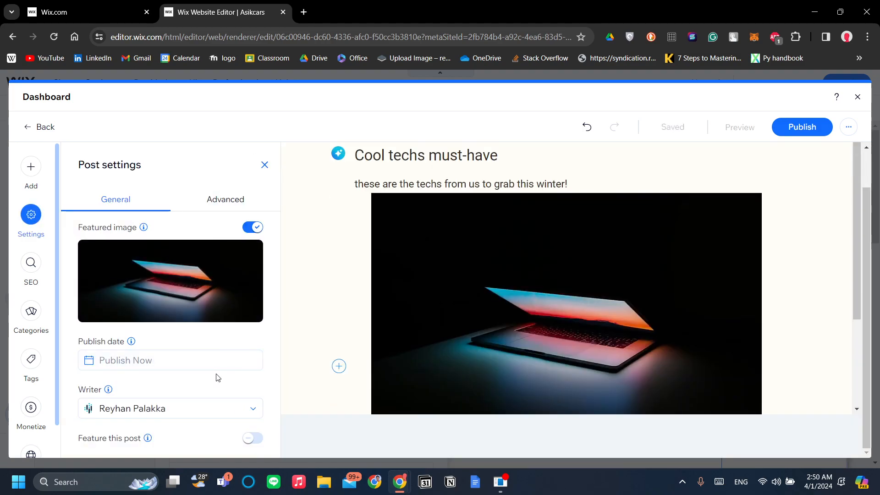
pyautogui.scroll(2, 369, 344)
pyautogui.scroll(-1, 210, 270)
pyautogui.scroll(1, 211, 292)
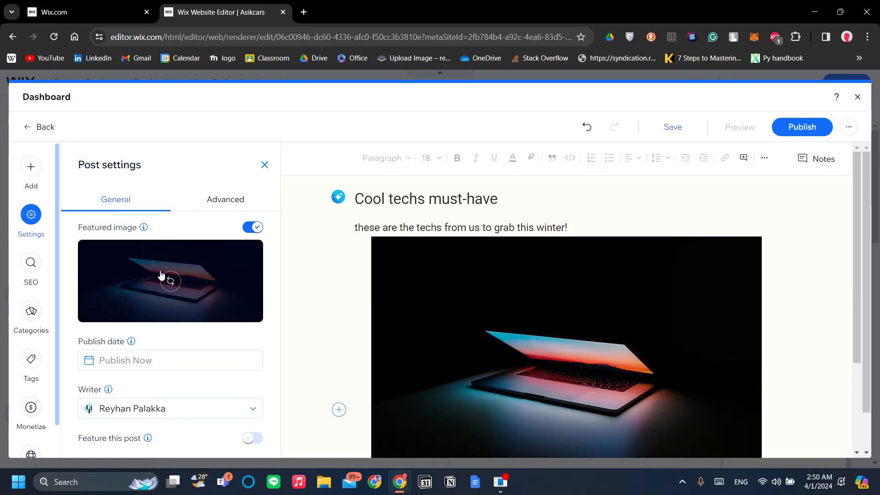
# Turn the post's featured image off and back on, and glance at the advanced post settings.
pyautogui.click(251, 233)
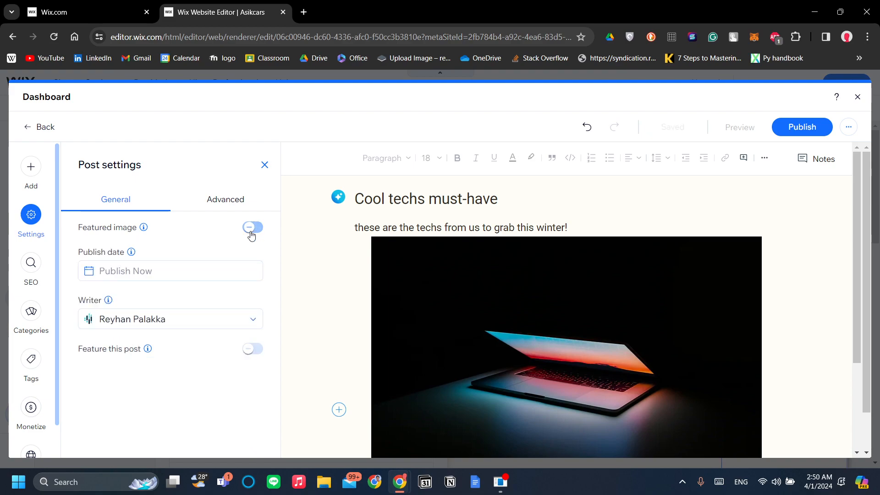
pyautogui.click(251, 233)
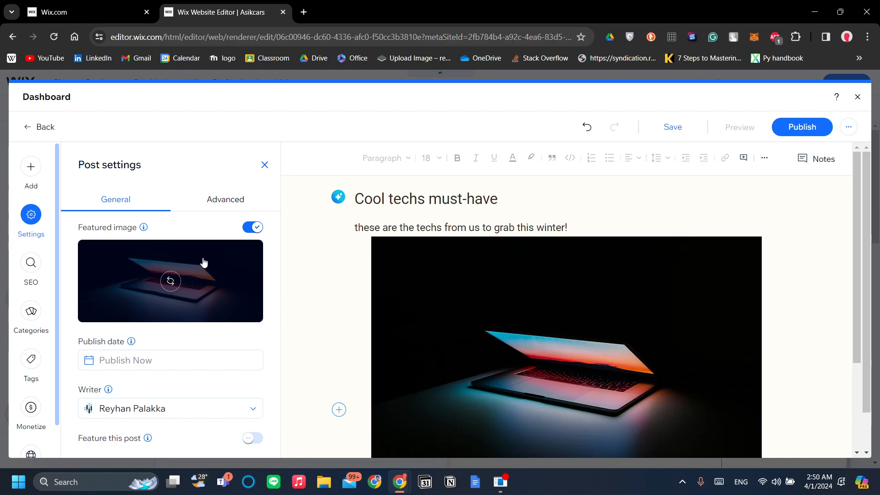
pyautogui.click(212, 199)
pyautogui.click(132, 204)
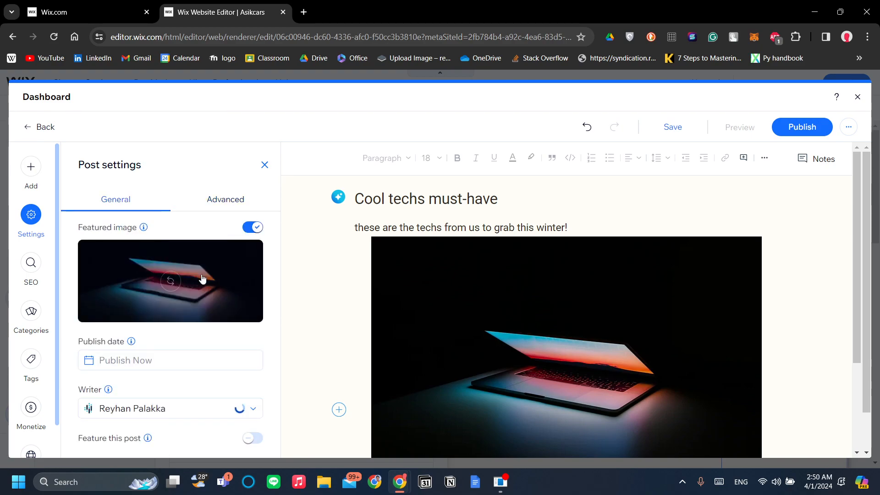
# Enter "Read more to find out!" as the post's excerpt in the advanced post settings.
pyautogui.click(226, 202)
pyautogui.moveTo(111, 227)
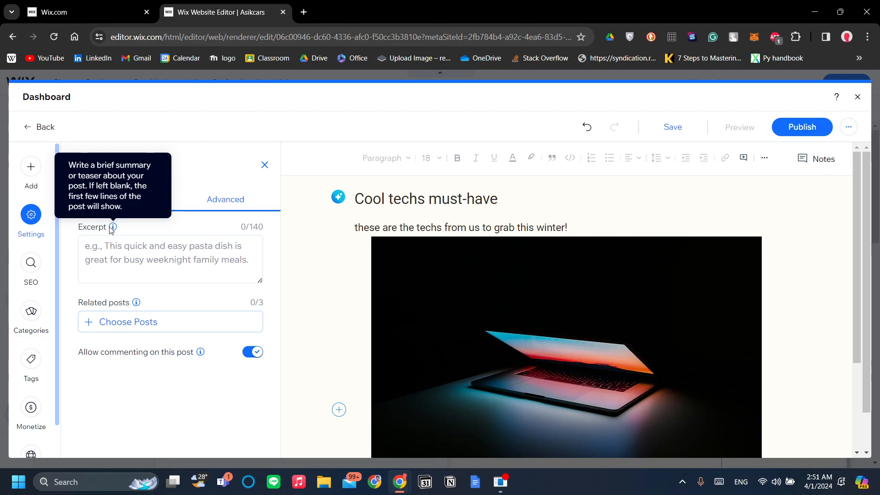
pyautogui.click(191, 257)
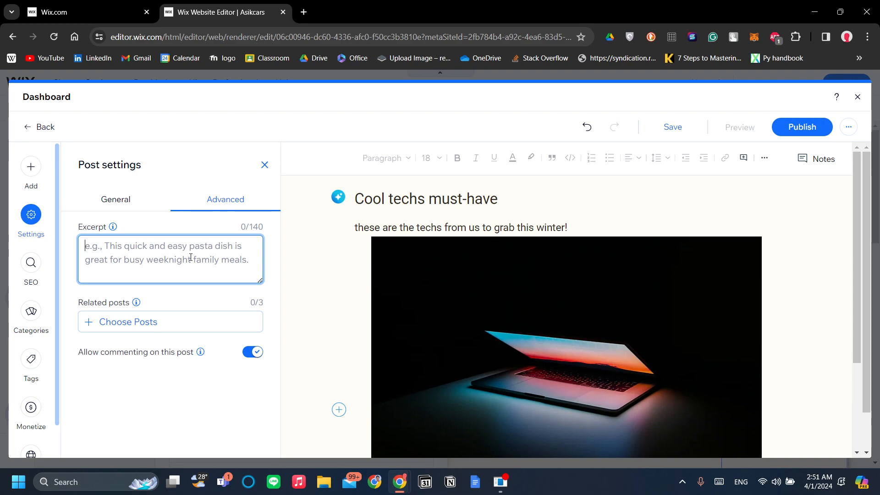
pyautogui.write('R')
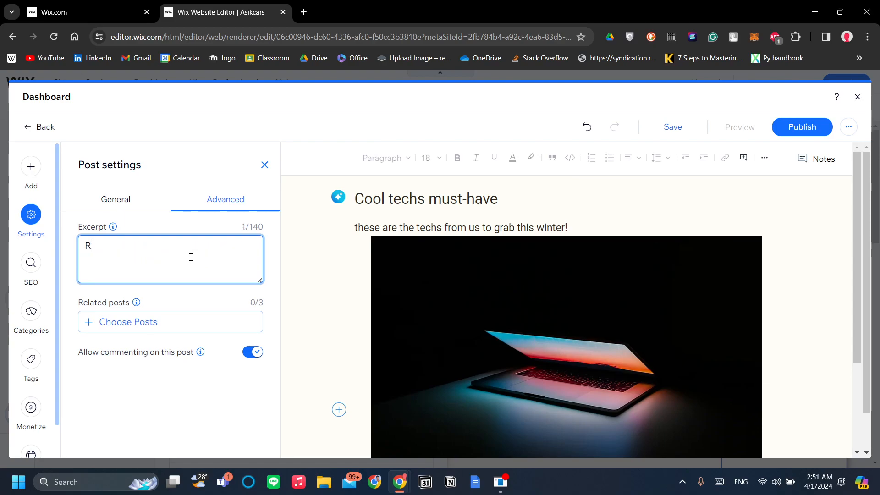
pyautogui.write('ead more to find out!')
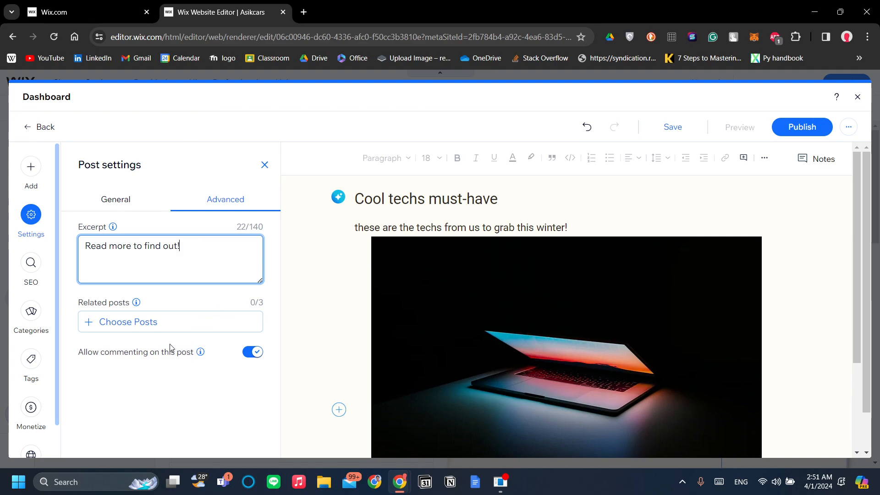
# View the posts that can be chosen as related posts and close the chooser without selecting any.
pyautogui.click(155, 324)
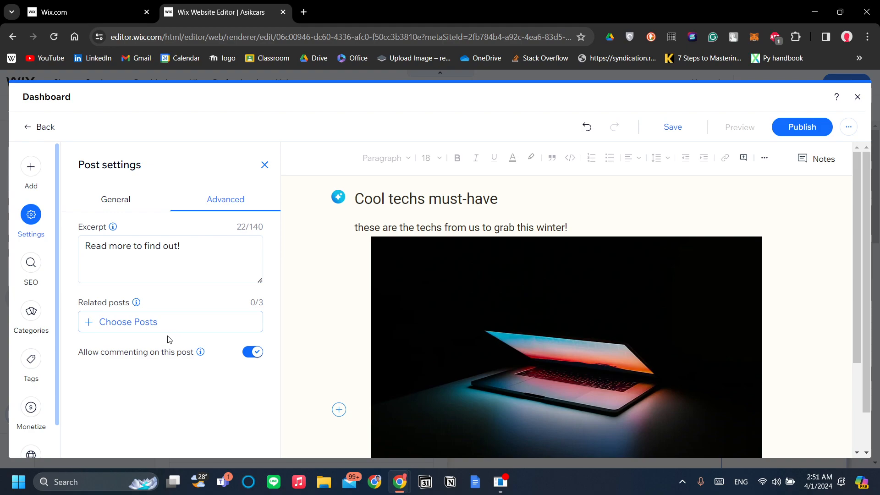
pyautogui.click(165, 331)
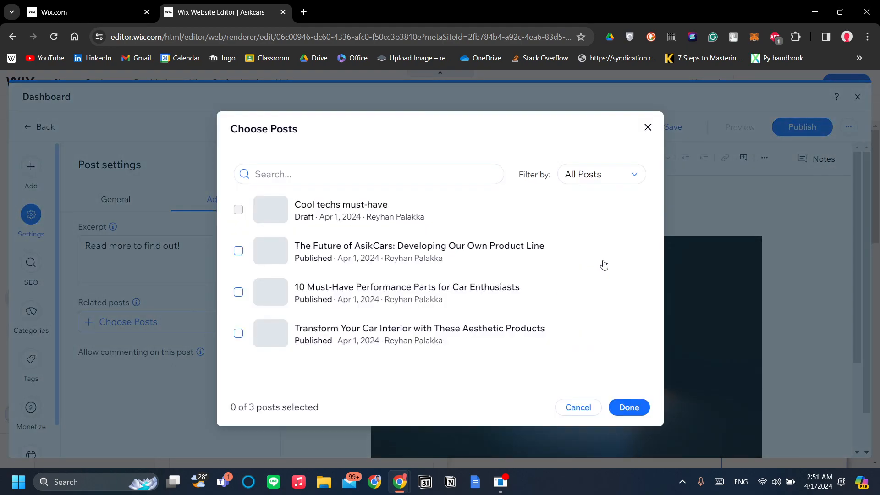
pyautogui.click(648, 128)
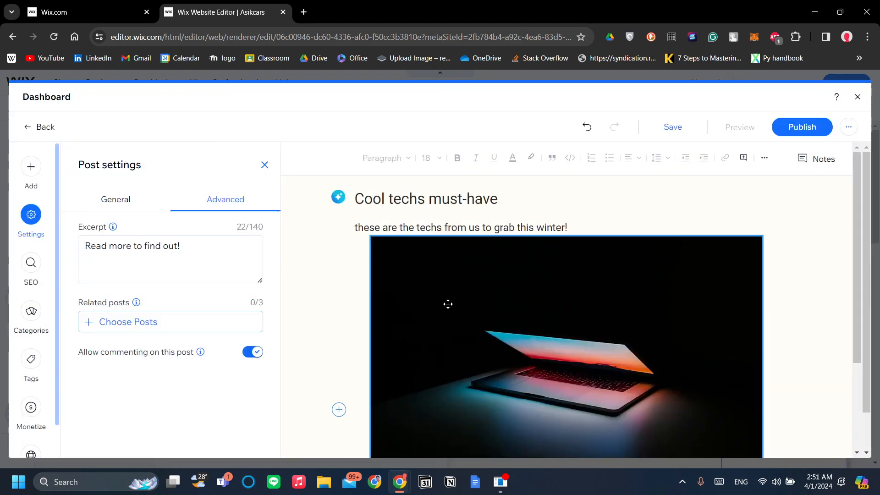
# Review the publish date and writer options in the post's general settings without changing them.
pyautogui.click(109, 198)
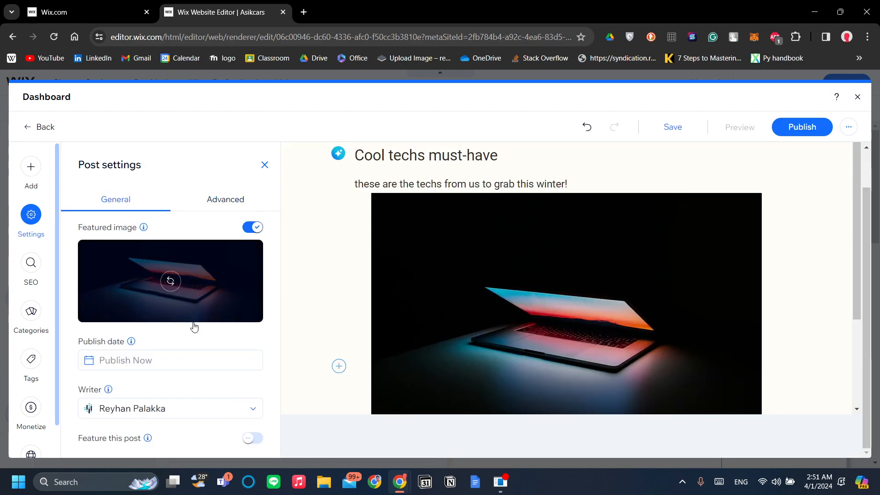
pyautogui.click(189, 366)
pyautogui.click(192, 383)
pyautogui.click(191, 366)
pyautogui.click(191, 384)
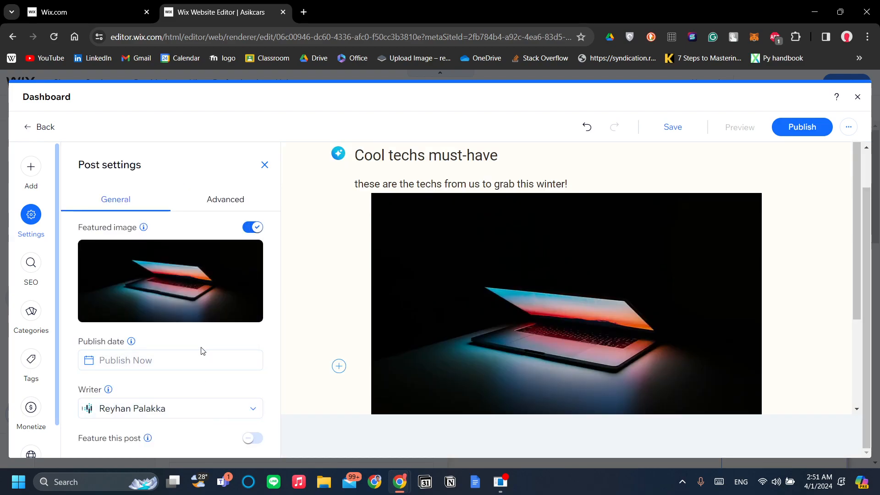
pyautogui.click(241, 416)
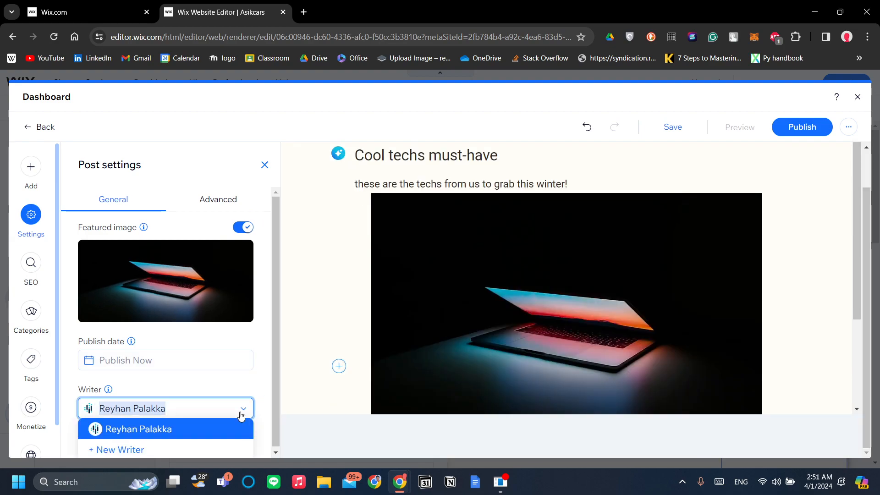
pyautogui.click(212, 413)
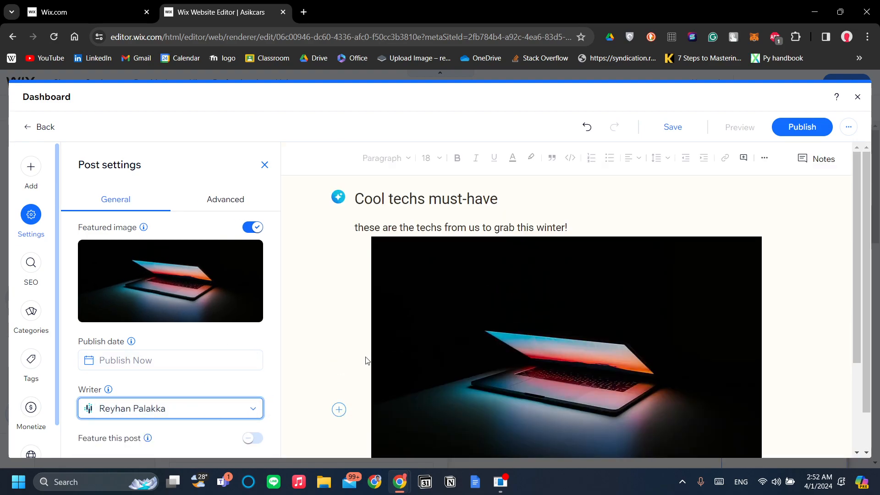
pyautogui.scroll(-1, 366, 364)
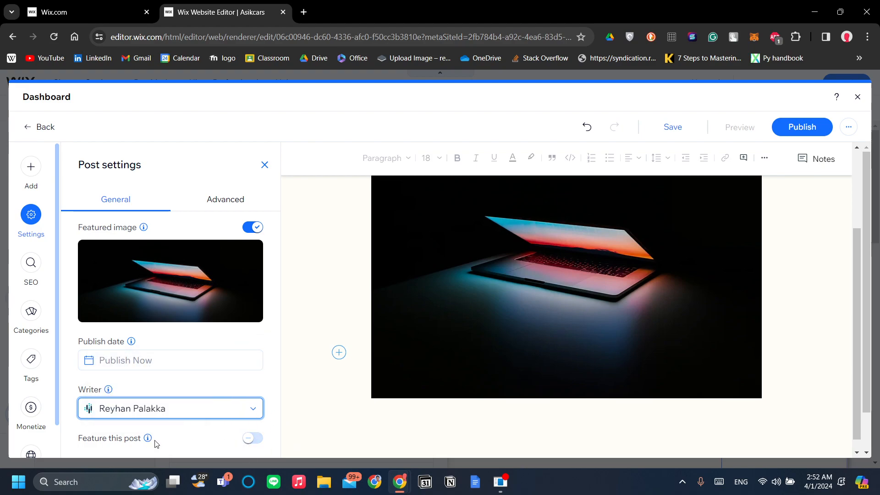
# Examine the SEO assistant's optimization tasks and post insights for the blog post.
pyautogui.click(31, 263)
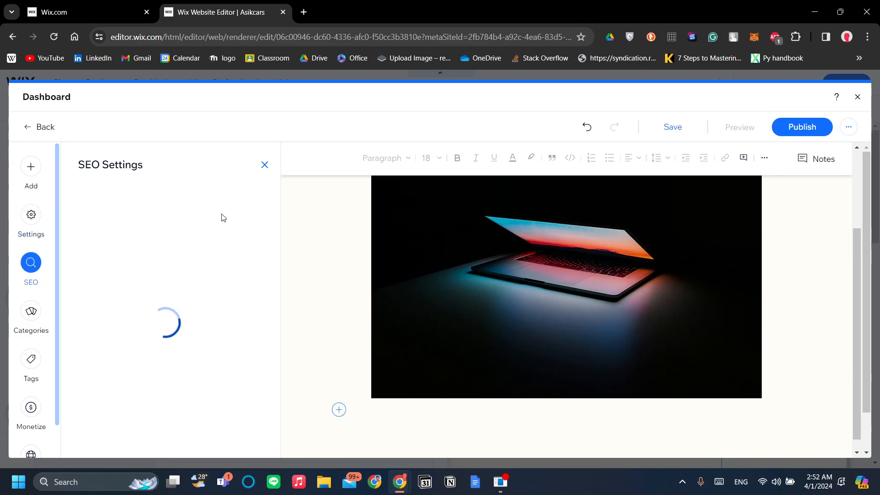
pyautogui.scroll(-2, 164, 317)
pyautogui.scroll(2, 199, 338)
pyautogui.scroll(-2, 165, 248)
pyautogui.scroll(2, 177, 268)
pyautogui.scroll(-1, 180, 273)
pyautogui.scroll(-2, 179, 275)
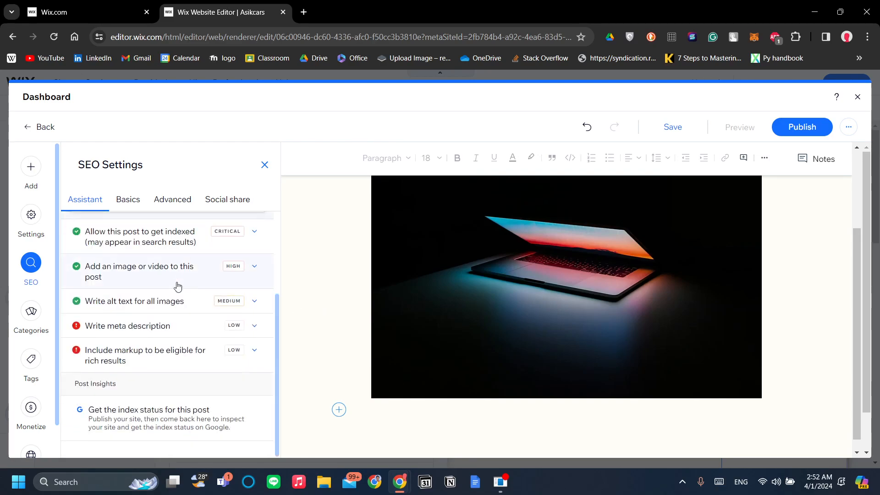
pyautogui.scroll(2, 175, 322)
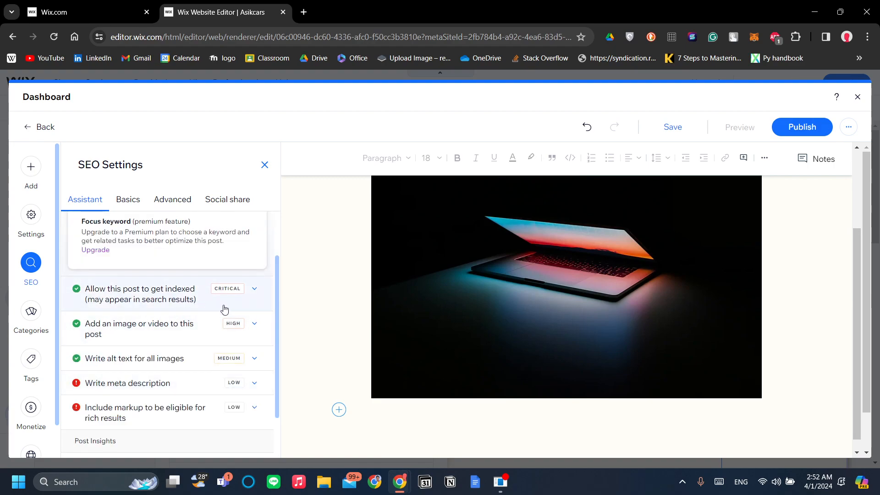
pyautogui.scroll(-1, 224, 309)
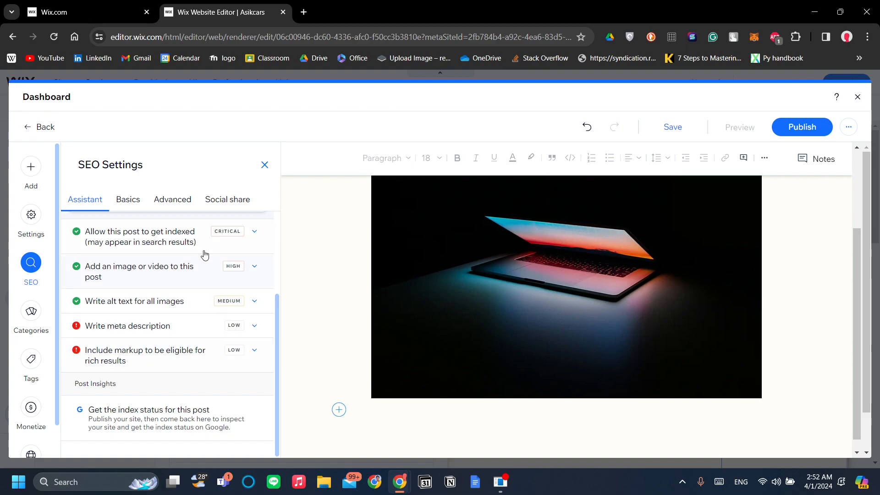
# Examine the SEO assistant's "Write meta description" task, including its explanation, description field and writing tips.
pyautogui.scroll(1, 209, 335)
pyautogui.scroll(-1, 210, 338)
pyautogui.scroll(2, 210, 338)
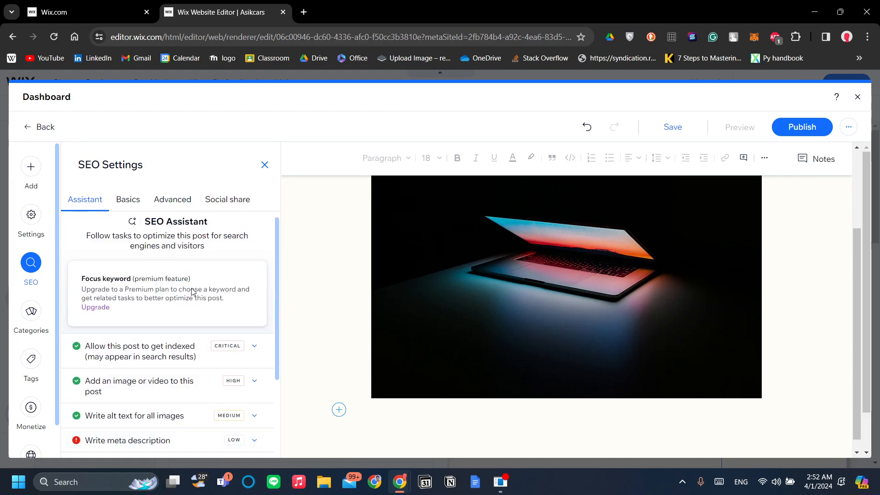
pyautogui.scroll(-2, 197, 321)
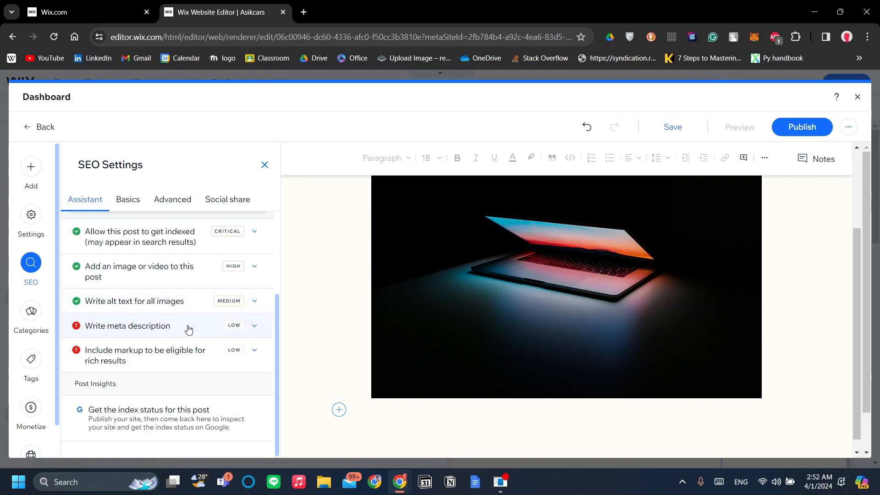
pyautogui.click(215, 330)
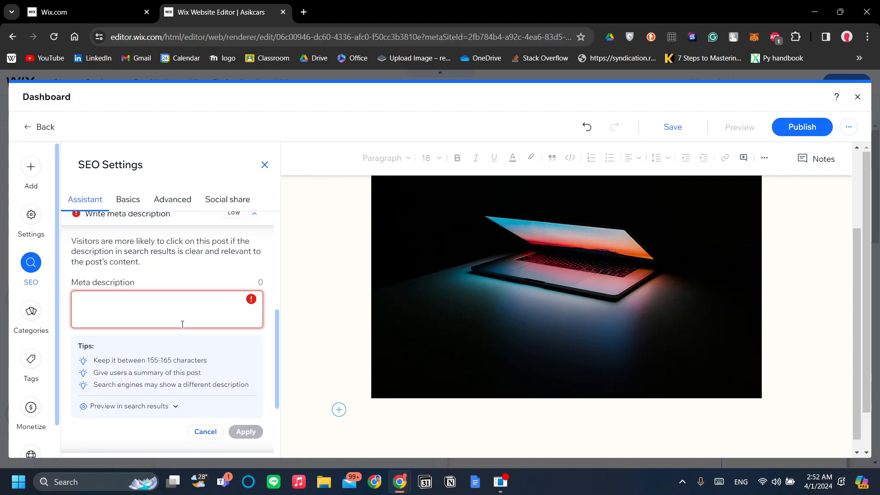
pyautogui.scroll(1, 180, 322)
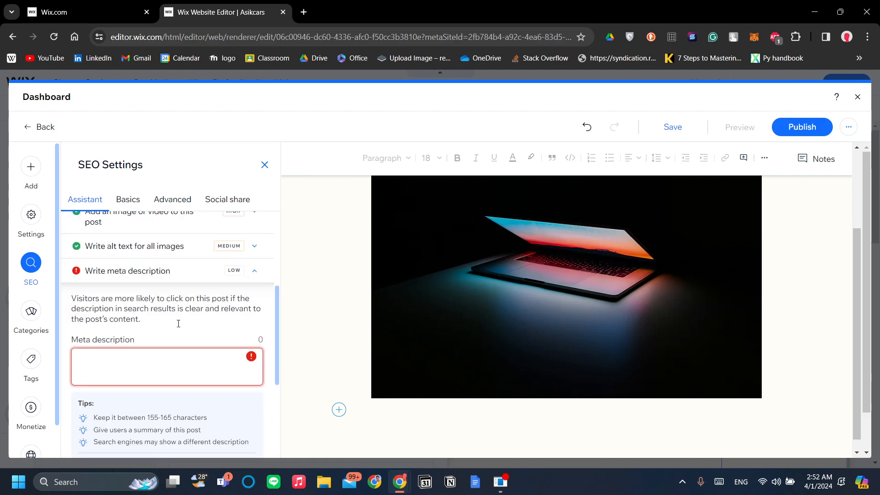
pyautogui.click(143, 277)
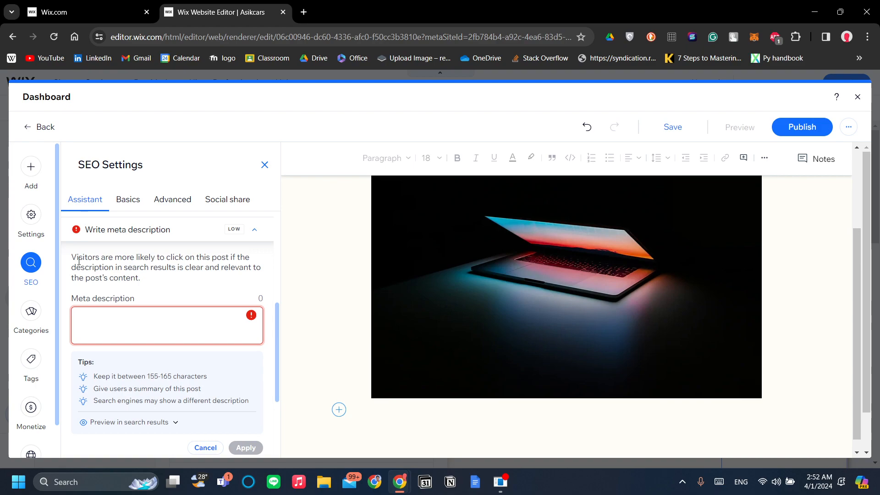
pyautogui.scroll(-3, 93, 284)
pyautogui.scroll(8, 128, 369)
pyautogui.scroll(-8, 128, 369)
pyautogui.scroll(3, 128, 369)
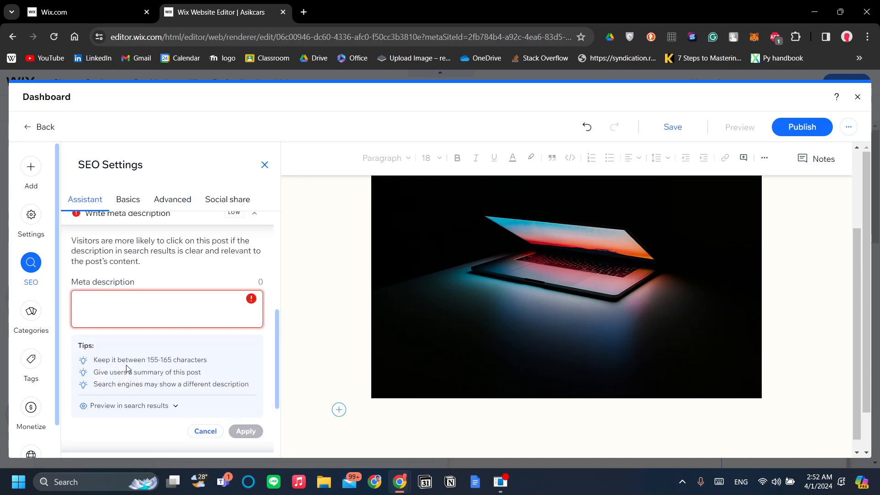
pyautogui.scroll(3, 129, 362)
pyautogui.scroll(-3, 129, 362)
pyautogui.scroll(2, 128, 362)
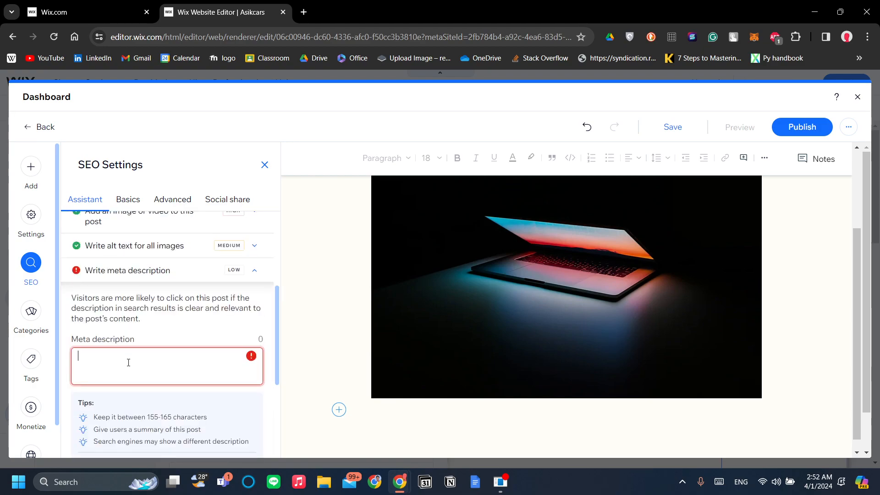
pyautogui.scroll(-1, 128, 363)
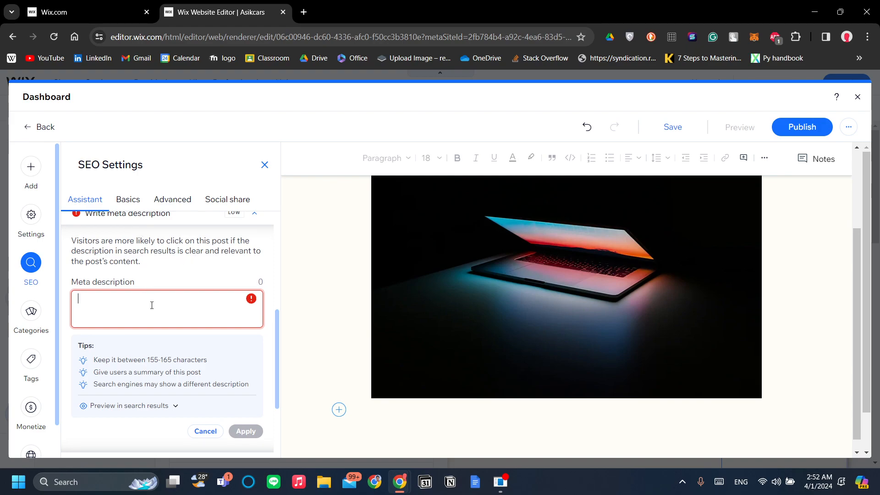
pyautogui.moveTo(168, 267); pyautogui.dragTo(213, 255)
pyautogui.click(239, 270)
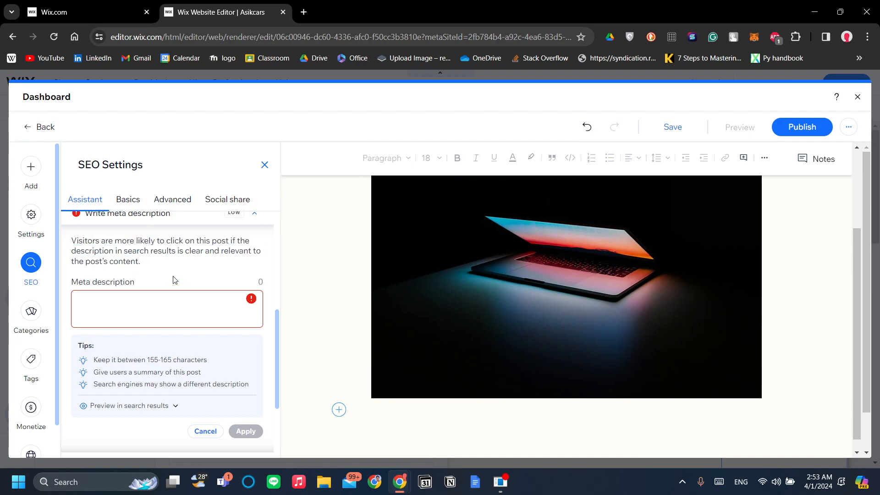
# Check the markup task and post insights below the meta description task, collapsing and reopening the meta description task.
pyautogui.scroll(-3, 136, 247)
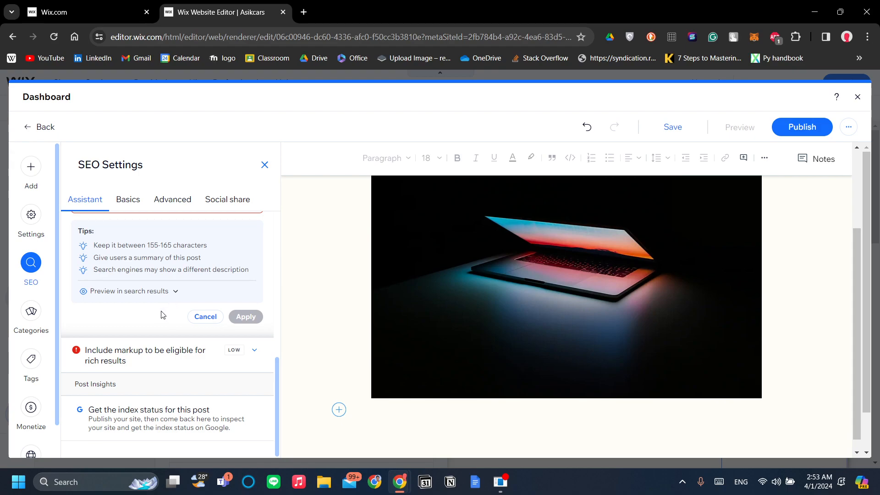
pyautogui.scroll(1, 148, 327)
pyautogui.scroll(2, 148, 326)
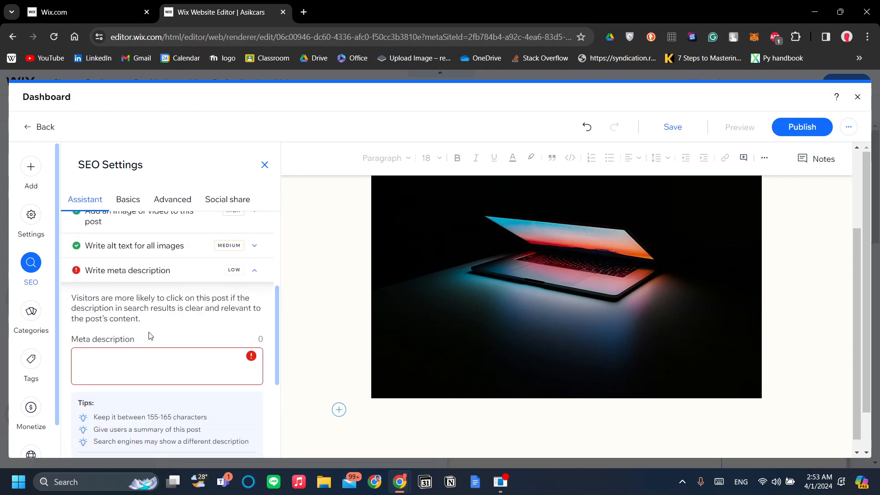
pyautogui.click(173, 284)
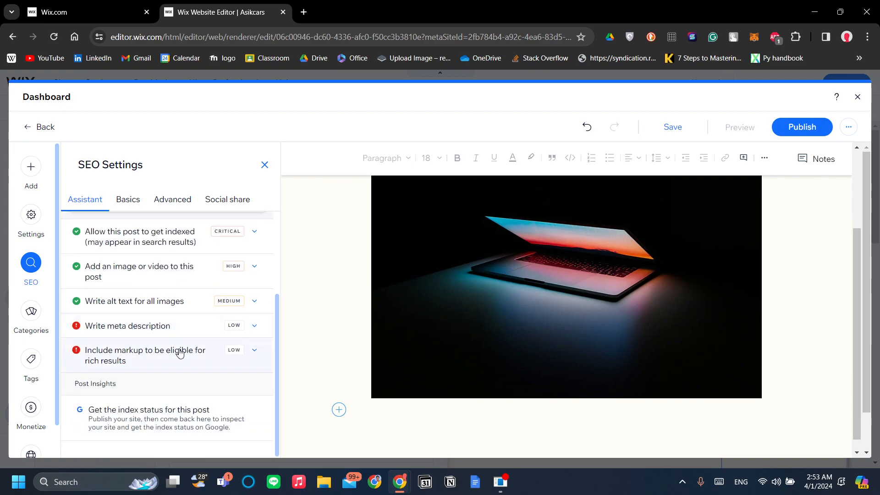
pyautogui.click(178, 329)
pyautogui.scroll(-2, 177, 327)
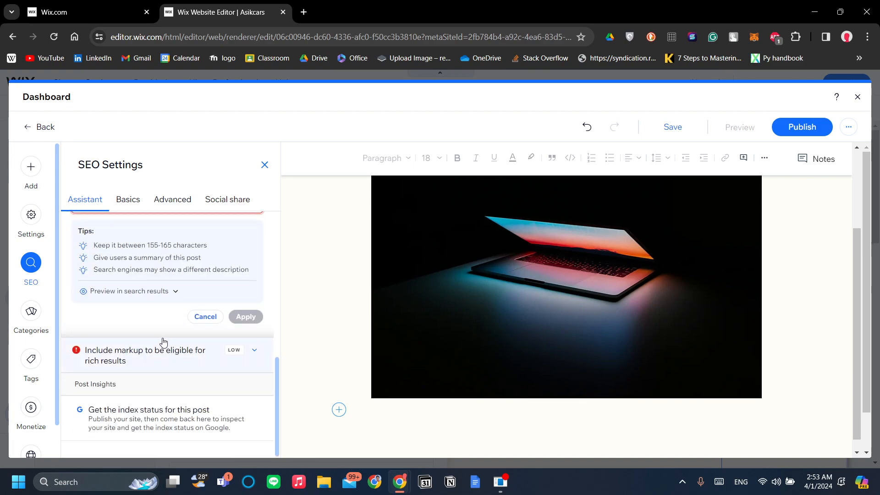
pyautogui.scroll(2, 172, 314)
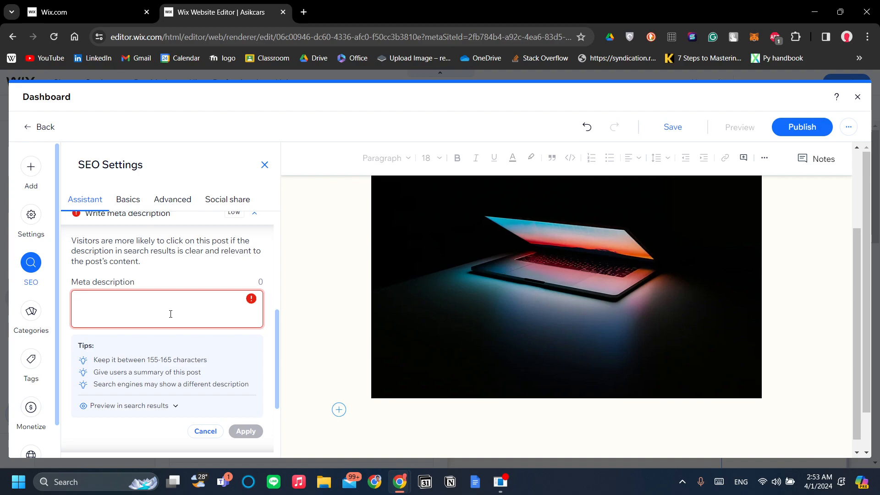
# Try "This post will load cool techs new" as the blog post's meta description in the SEO assistant.
pyautogui.scroll(2, 385, 367)
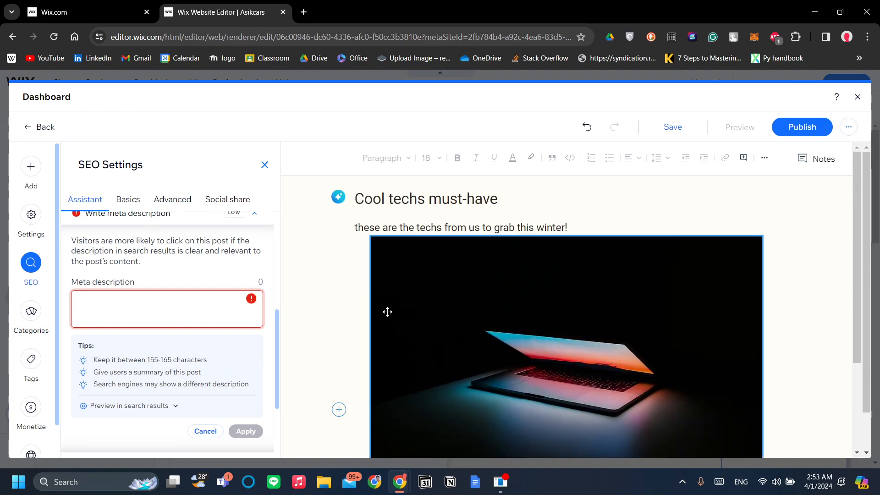
pyautogui.click(161, 297)
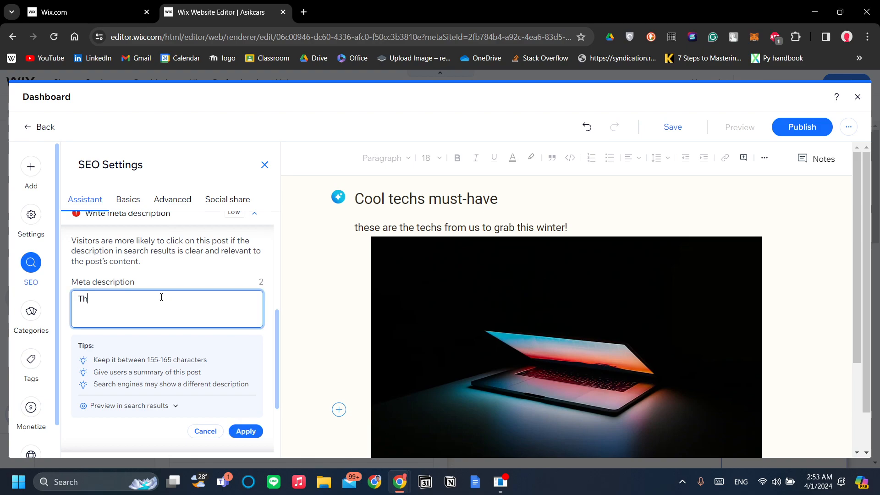
pyautogui.write('This b')
pyautogui.press('BackSpace')
pyautogui.write('post will load cool techs new')
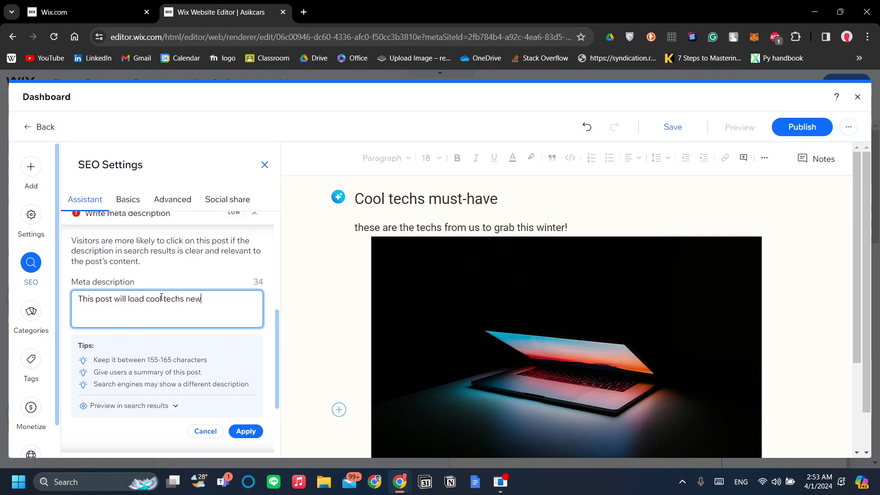
# Discard the unsaved meta description, and include and apply article (blog posting) markup for this post in the rich results task.
pyautogui.scroll(-3, 165, 288)
pyautogui.click(162, 362)
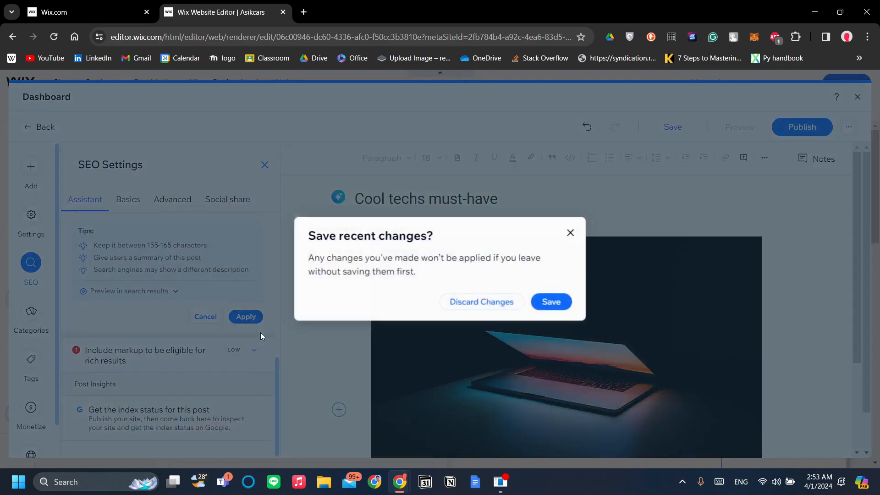
pyautogui.click(498, 306)
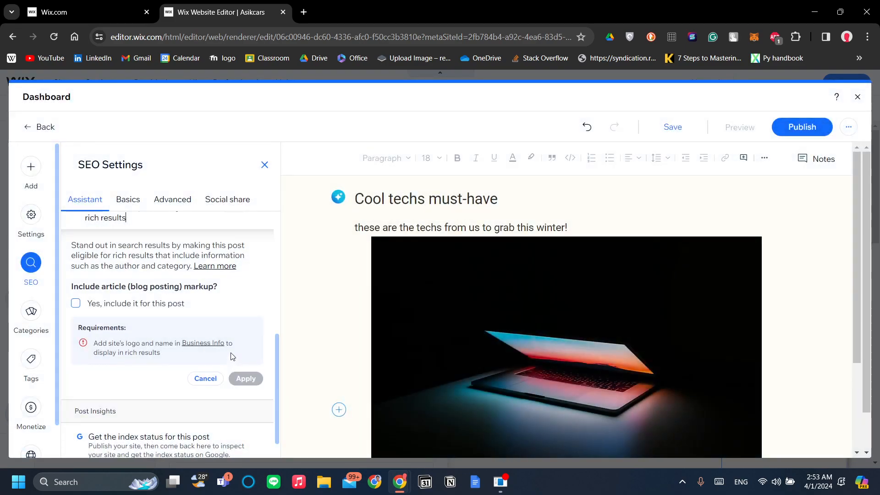
pyautogui.scroll(-1, 188, 360)
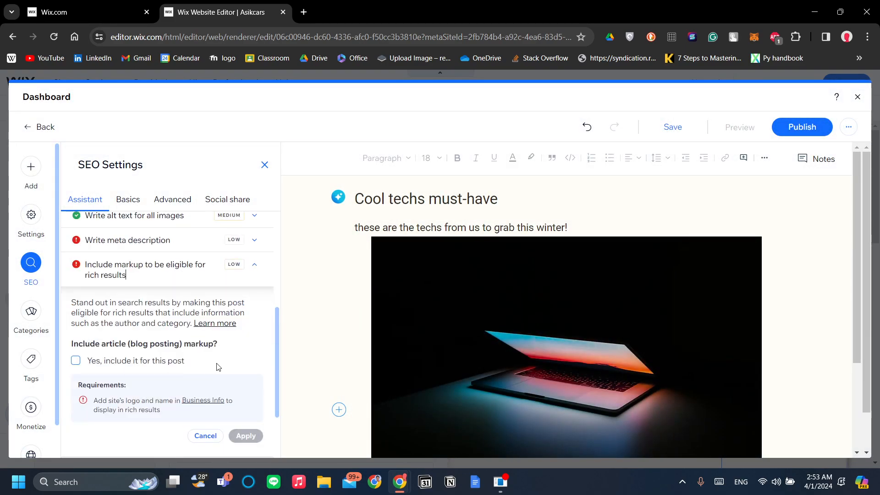
pyautogui.click(94, 362)
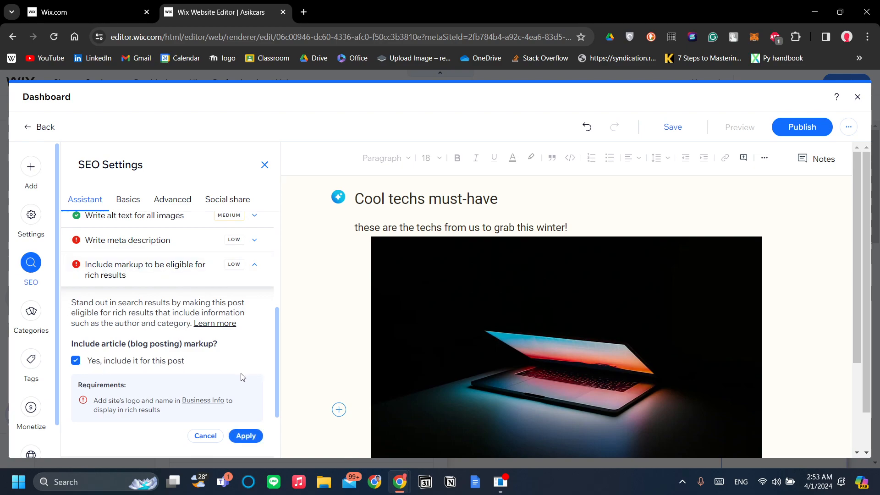
pyautogui.scroll(-2, 238, 378)
pyautogui.scroll(1, 242, 379)
pyautogui.click(246, 409)
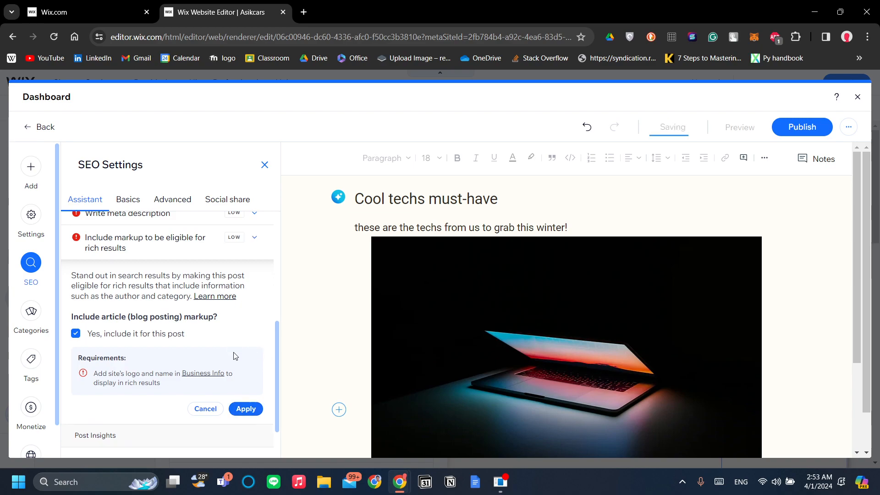
# Review the Google preview, URL slug, title tag, meta description and indexing option in the post's basic SEO settings.
pyautogui.click(137, 208)
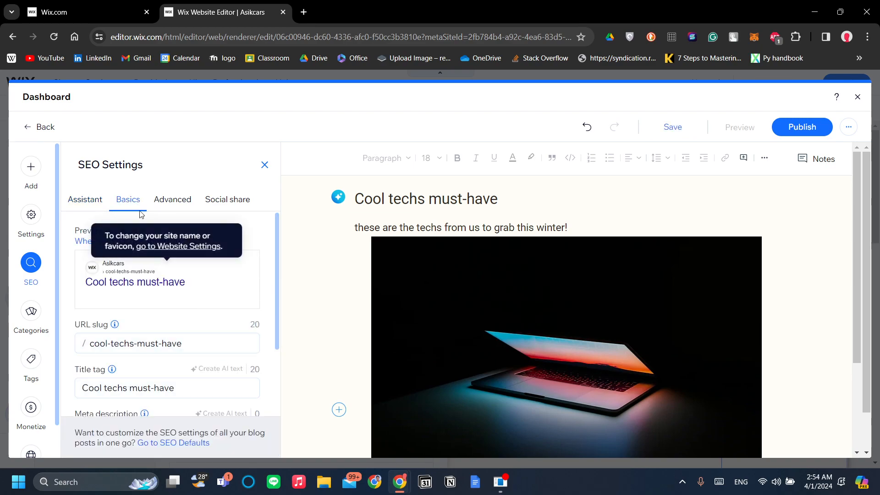
pyautogui.scroll(-1, 226, 276)
pyautogui.scroll(1, 215, 282)
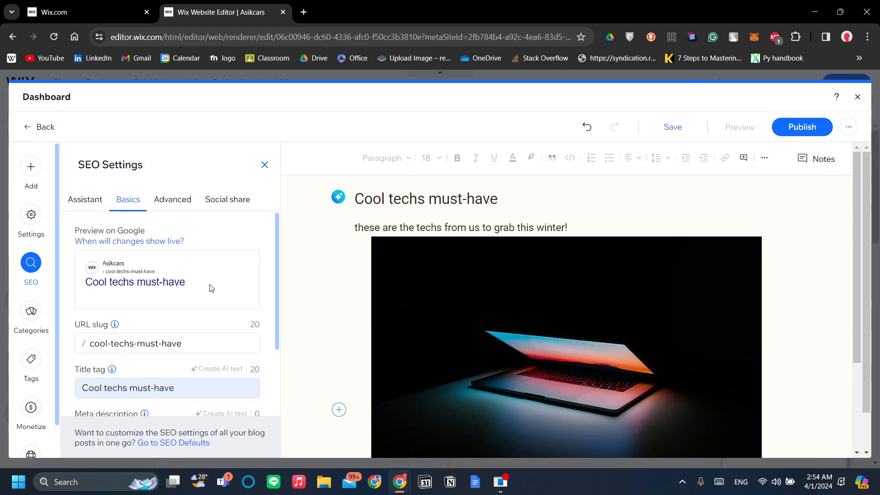
pyautogui.scroll(-1, 204, 290)
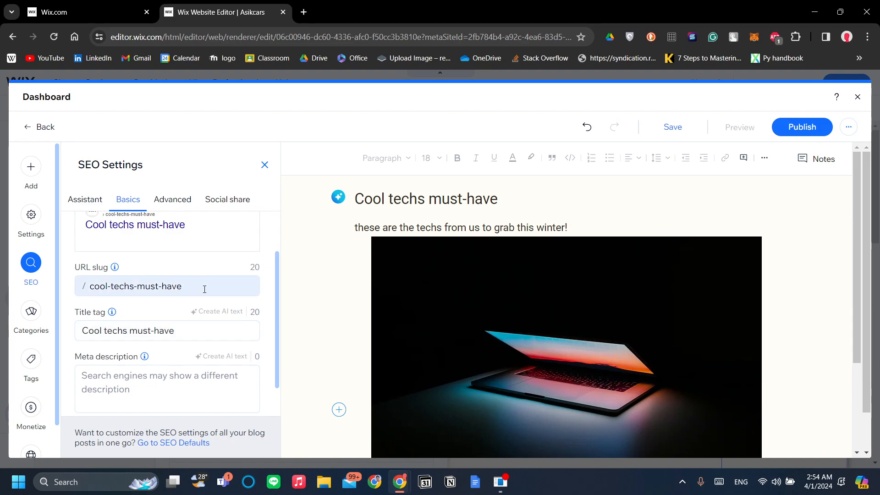
pyautogui.scroll(1, 203, 289)
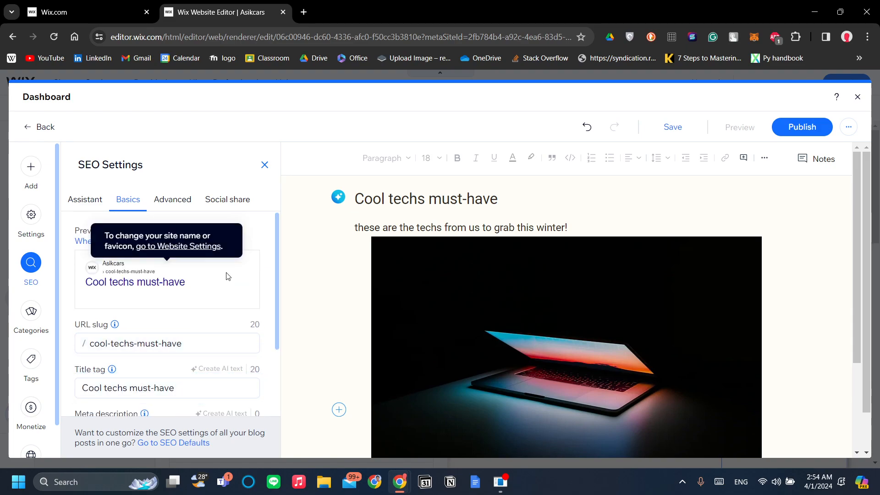
pyautogui.scroll(-1, 174, 317)
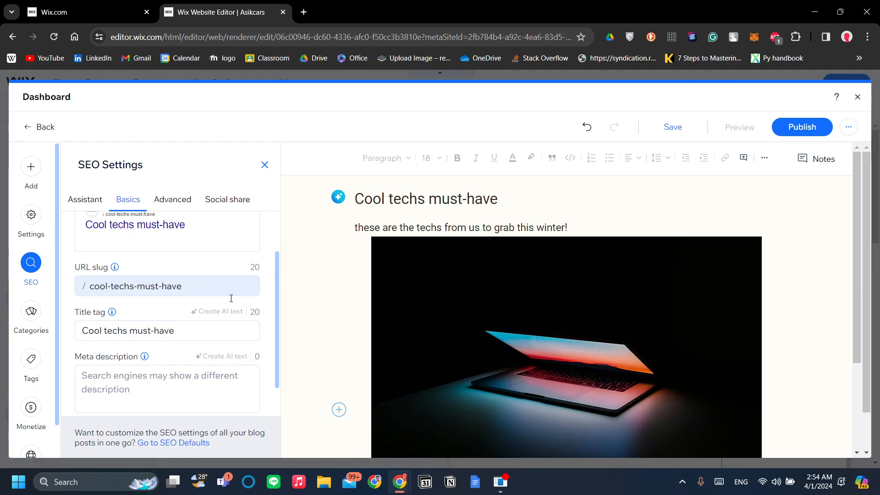
pyautogui.scroll(-1, 224, 312)
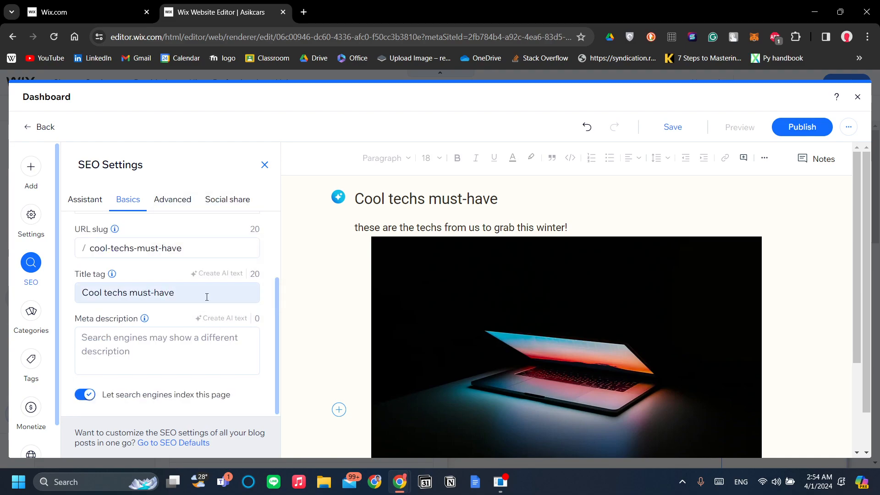
pyautogui.scroll(2, 198, 347)
pyautogui.scroll(-2, 198, 348)
pyautogui.scroll(2, 198, 348)
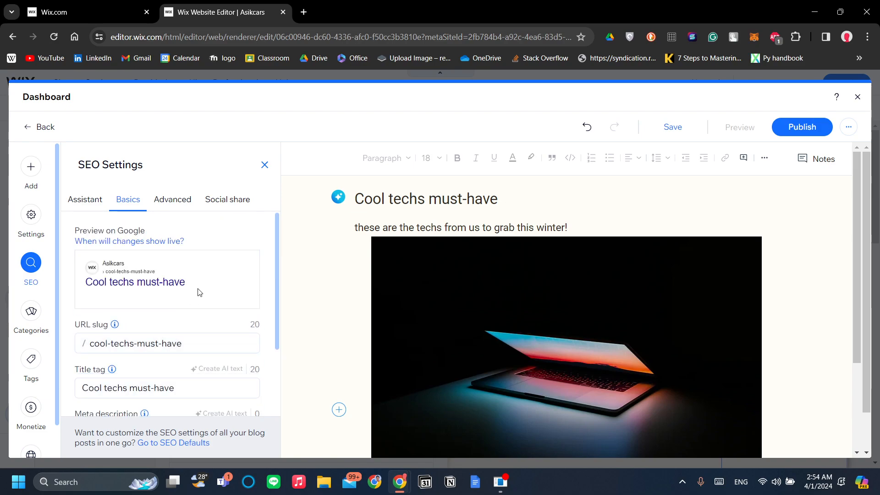
pyautogui.scroll(-2, 198, 302)
pyautogui.click(193, 331)
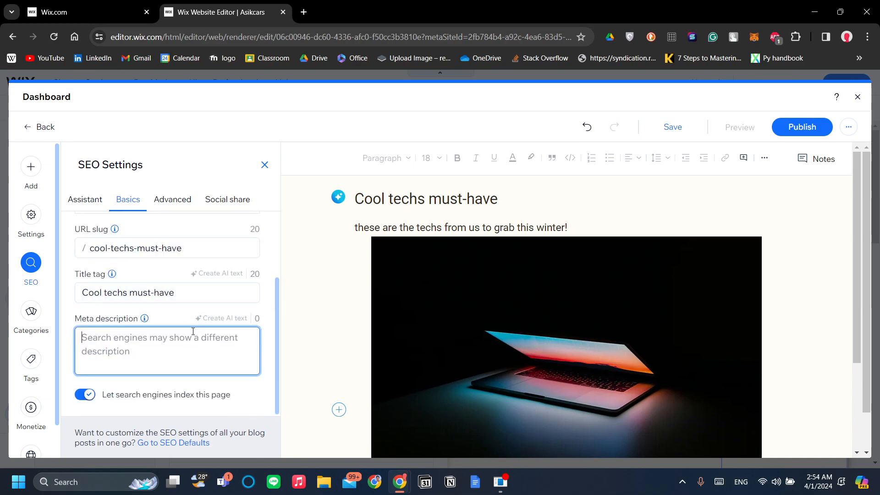
pyautogui.scroll(2, 193, 332)
pyautogui.scroll(-2, 192, 330)
# Review the post's advanced SEO options and its social share preview, image, title and description settings.
pyautogui.click(167, 199)
pyautogui.scroll(-2, 222, 292)
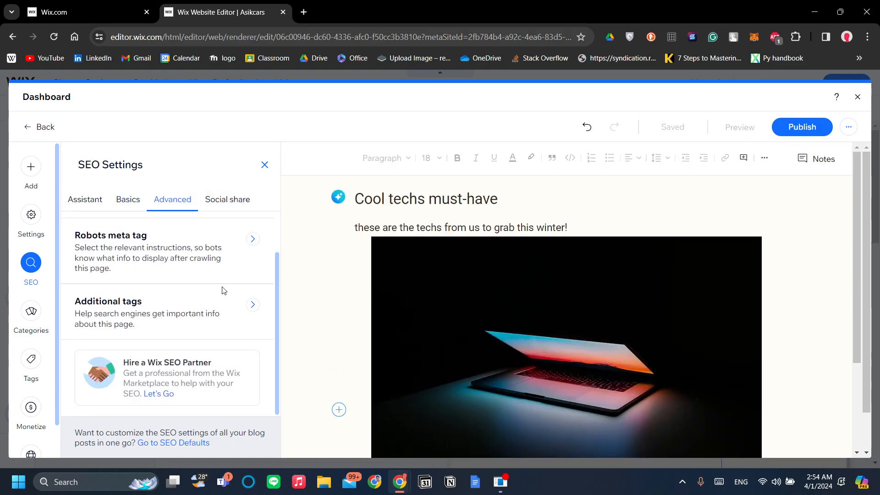
pyautogui.scroll(1, 226, 282)
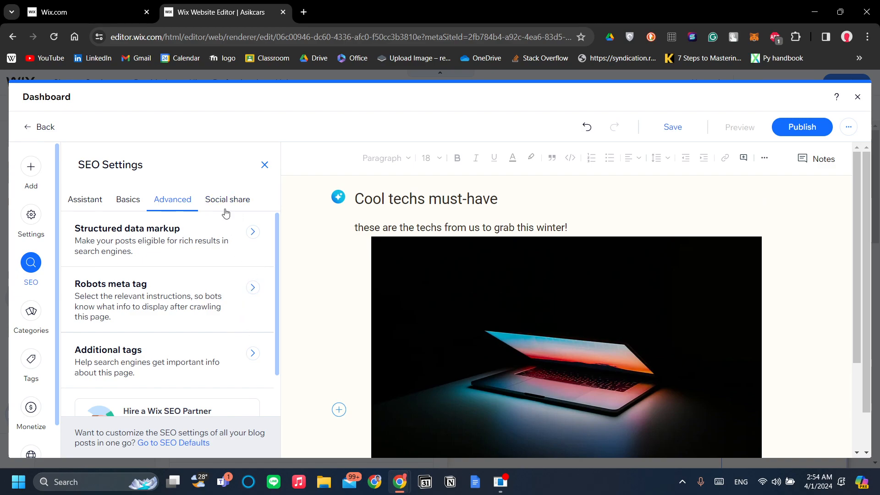
pyautogui.click(209, 201)
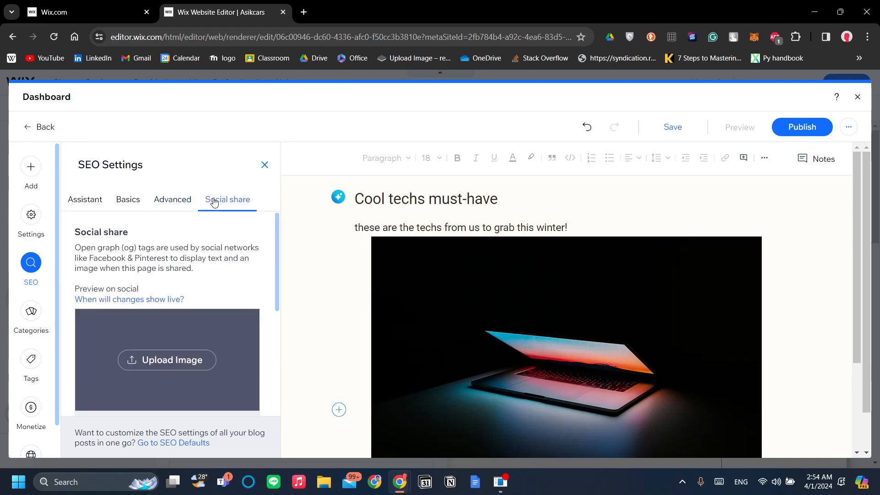
pyautogui.scroll(-2, 213, 264)
pyautogui.scroll(3, 212, 273)
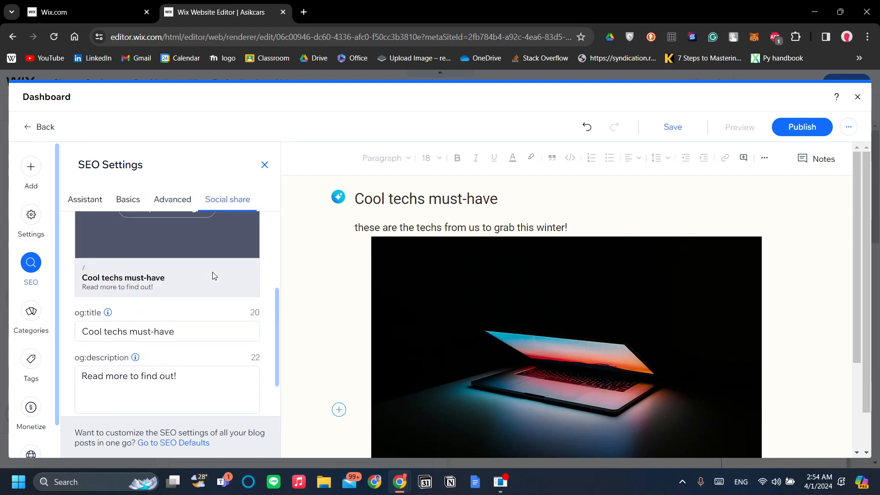
# Create a blog category named Audio and assign it to the post.
pyautogui.click(31, 312)
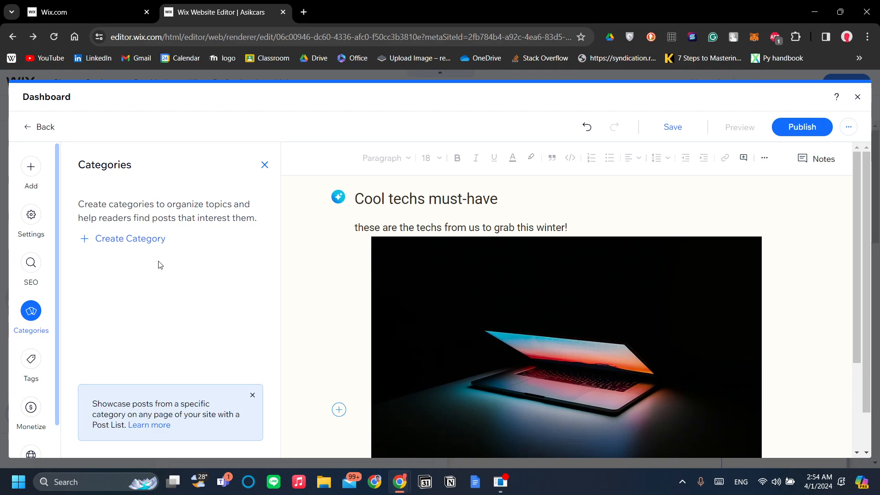
pyautogui.click(130, 242)
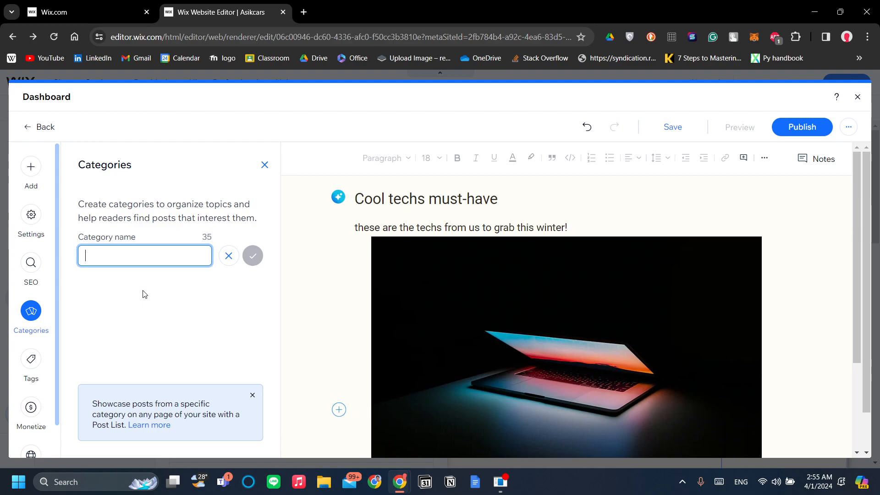
pyautogui.write('Audio')
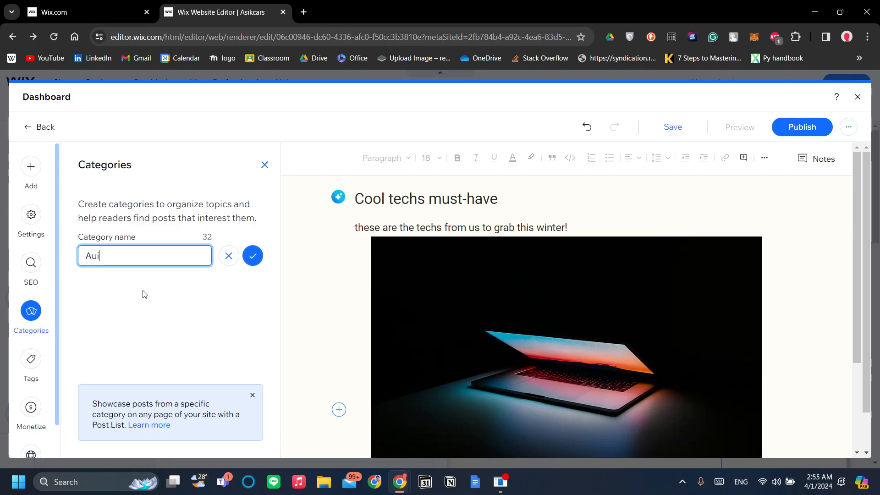
pyautogui.press('BackSpace')
pyautogui.press('BackSpace')
pyautogui.press('BackSpace')
pyautogui.write('dio')
pyautogui.click(254, 258)
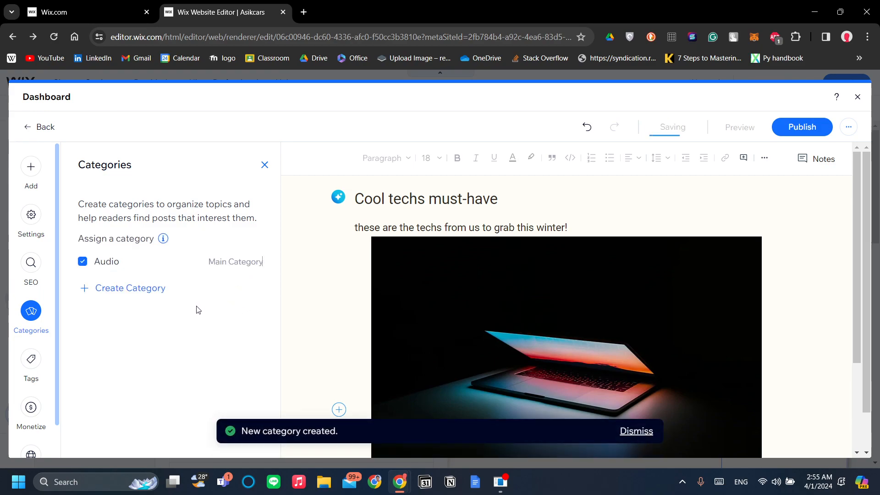
# Create and assign a second category named Top 5s, and make it the post's main category.
pyautogui.click(139, 292)
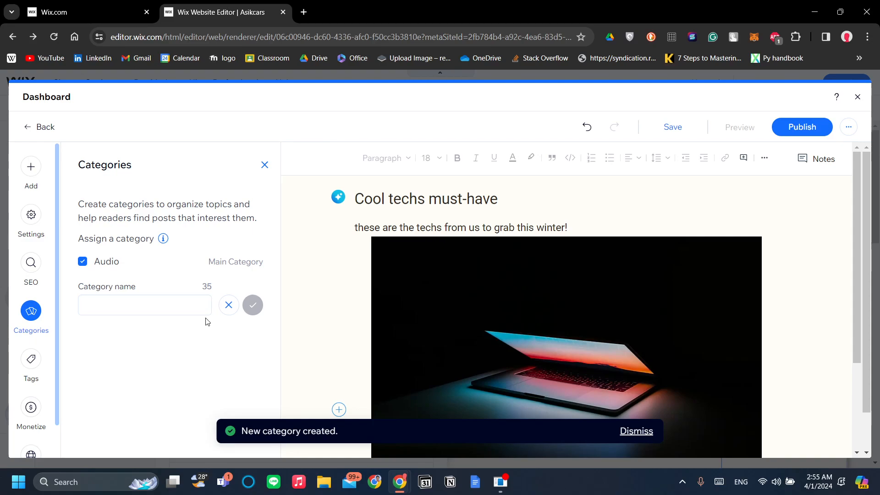
pyautogui.click(185, 297)
pyautogui.write('T')
pyautogui.press('BackSpace')
pyautogui.write('Top 5s')
pyautogui.click(251, 310)
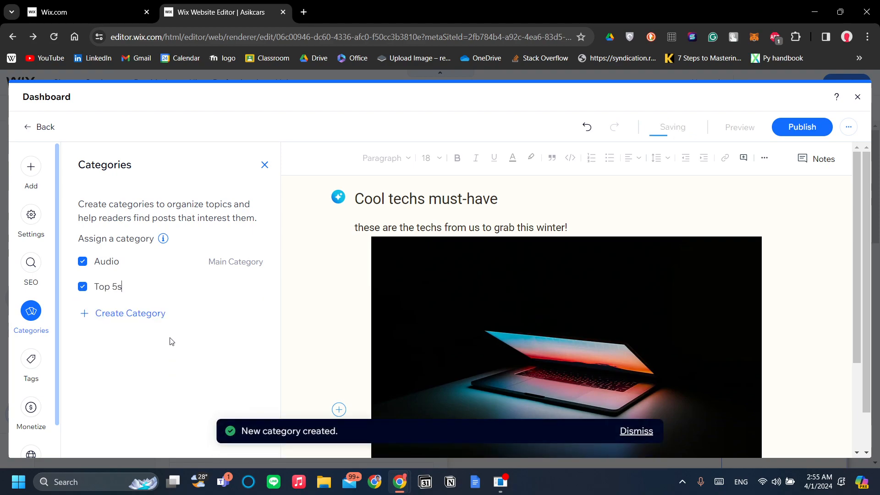
pyautogui.click(218, 287)
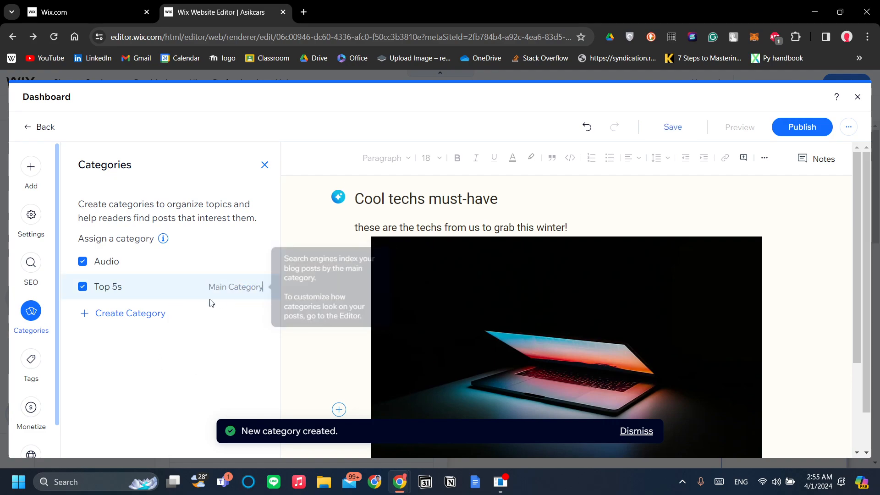
pyautogui.moveTo(229, 289)
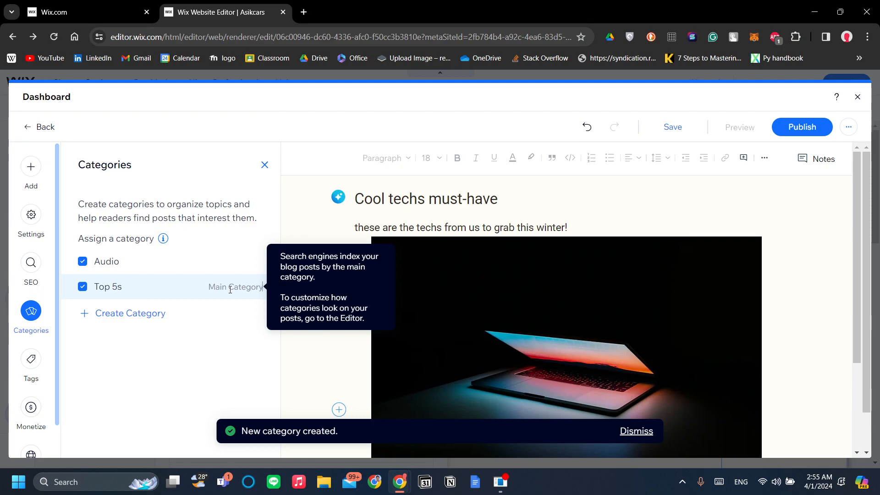
# Add the tag "tech" to the blog post.
pyautogui.click(31, 359)
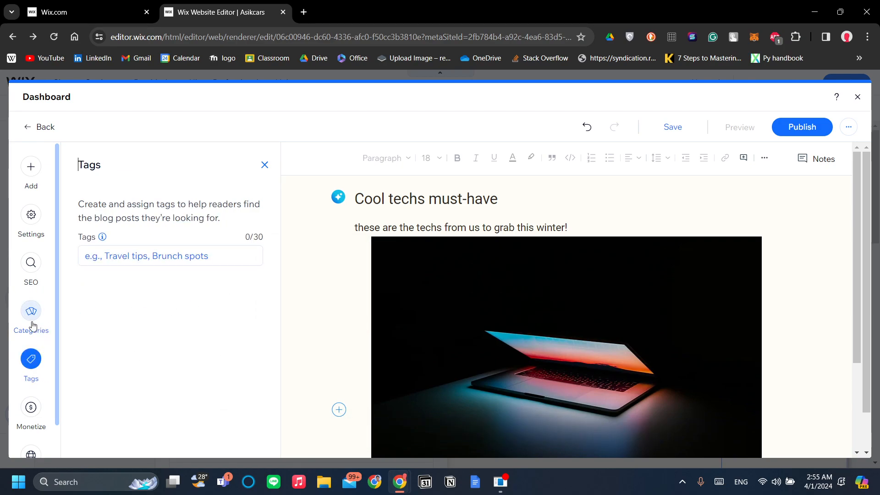
pyautogui.scroll(-1, 30, 336)
pyautogui.click(143, 261)
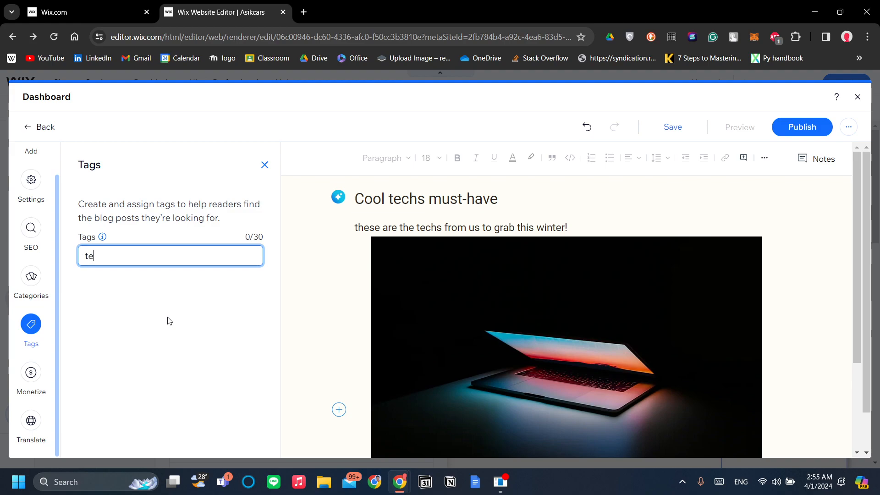
pyautogui.write('ch')
pyautogui.press('Return')
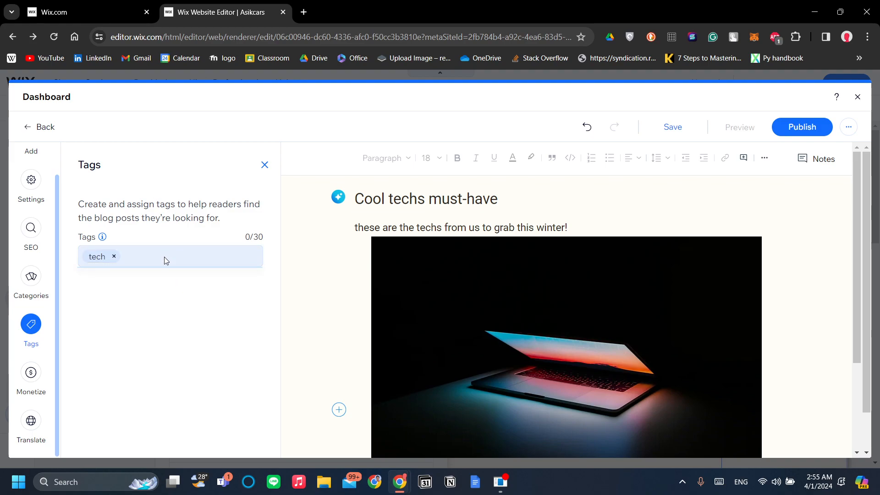
pyautogui.click(181, 222)
# Add the tags "shop" and "gadget" to the blog post.
pyautogui.click(136, 256)
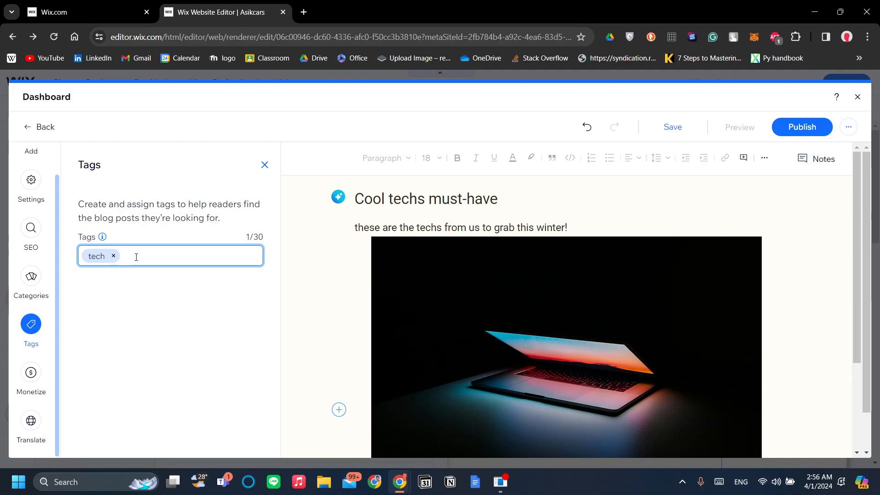
pyautogui.write('shop')
pyautogui.press('Return')
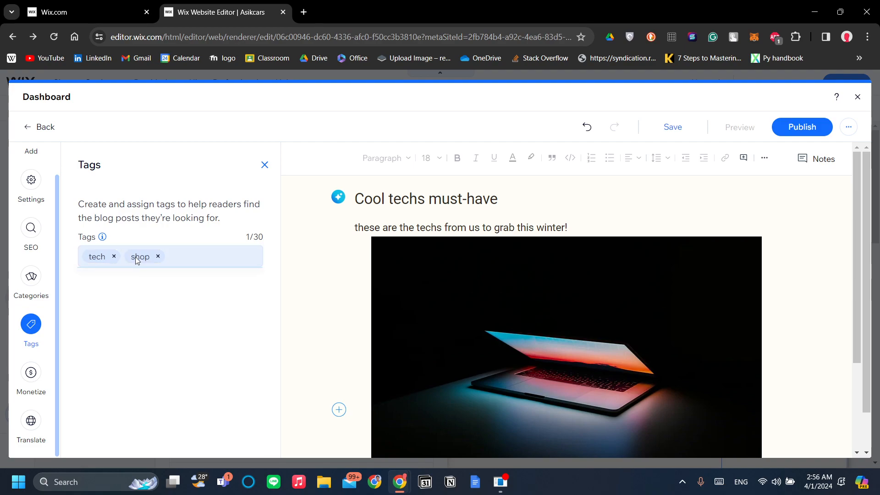
pyautogui.click(220, 261)
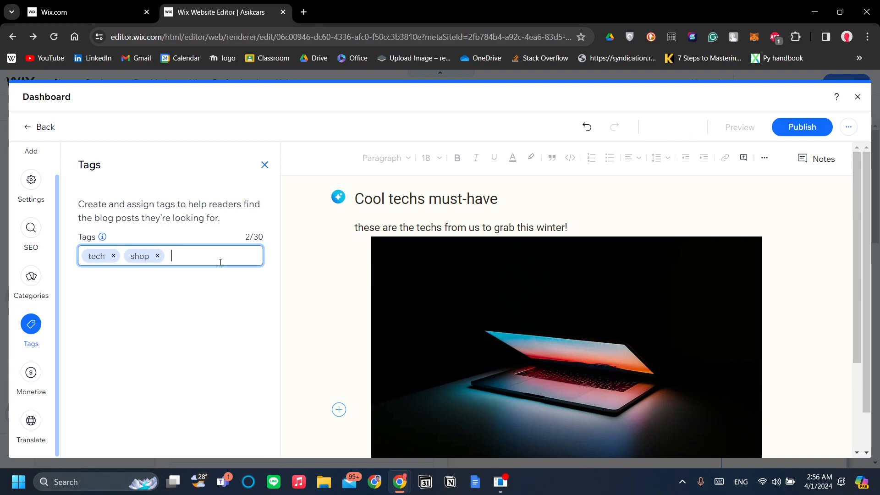
pyautogui.write('gadget')
pyautogui.press('Return')
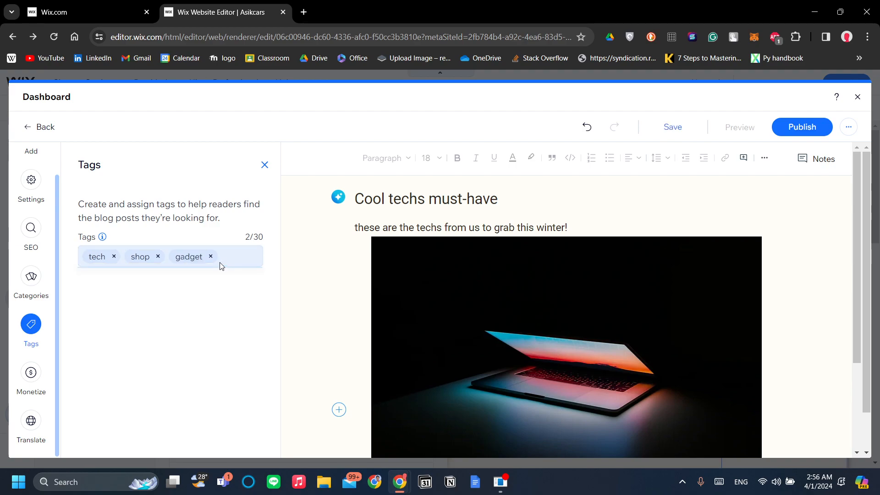
pyautogui.moveTo(245, 237); pyautogui.dragTo(268, 237)
pyautogui.click(252, 304)
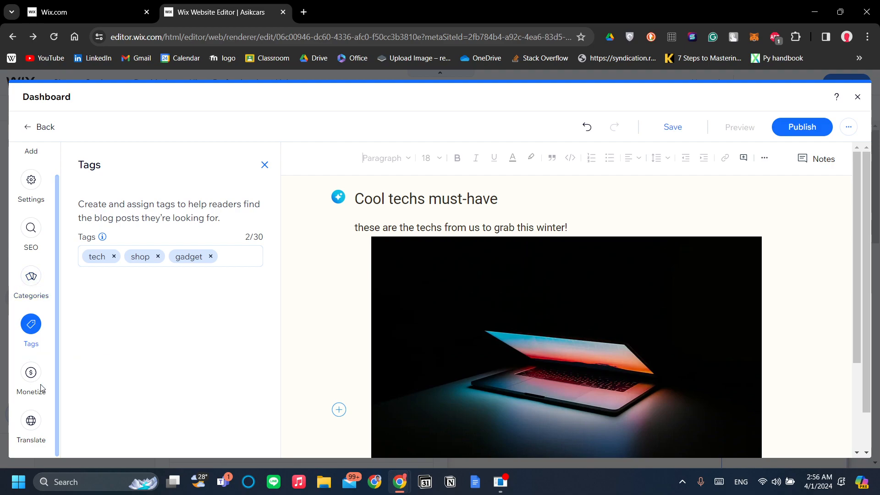
# Review the subscription plan options for monetizing the blog.
pyautogui.click(32, 372)
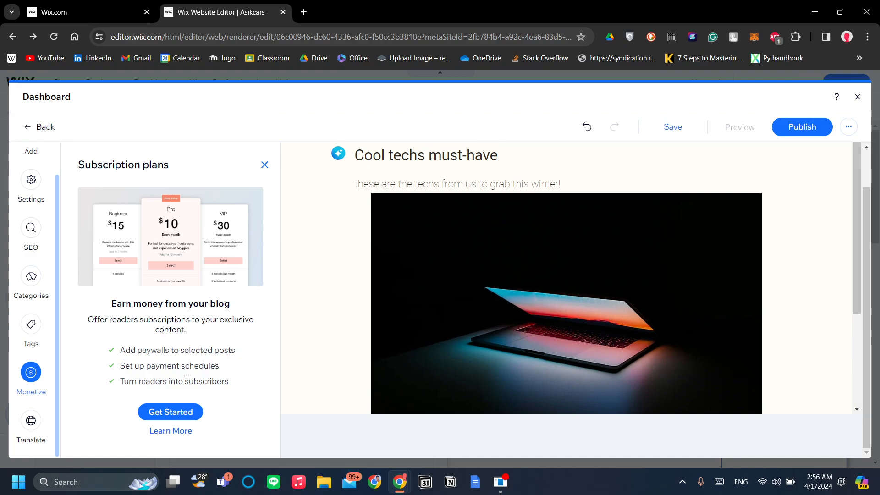
pyautogui.scroll(2, 428, 293)
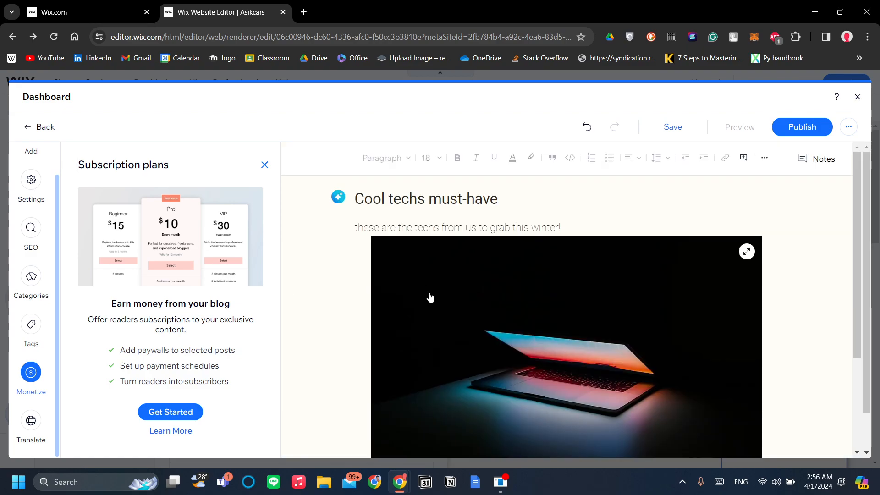
pyautogui.scroll(-3, 430, 298)
pyautogui.scroll(3, 430, 298)
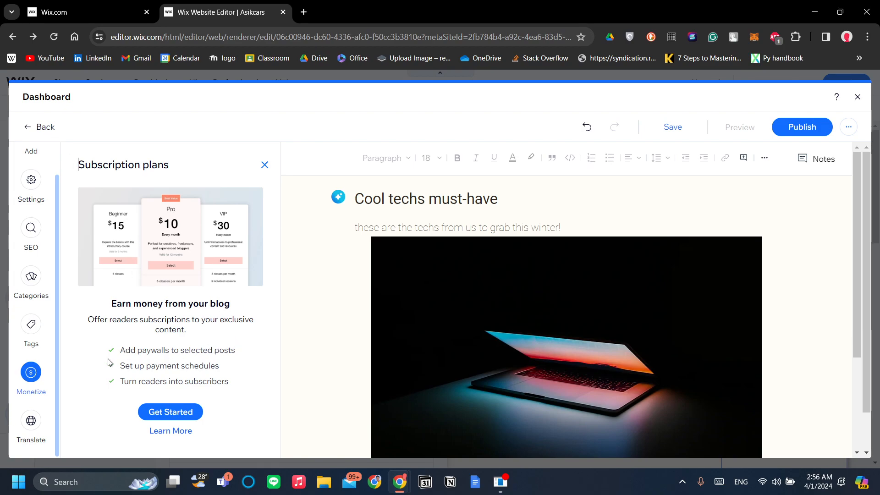
pyautogui.scroll(-3, 523, 312)
pyautogui.scroll(3, 515, 349)
# Review the Wix Multilingual options for translating the blog.
pyautogui.click(23, 439)
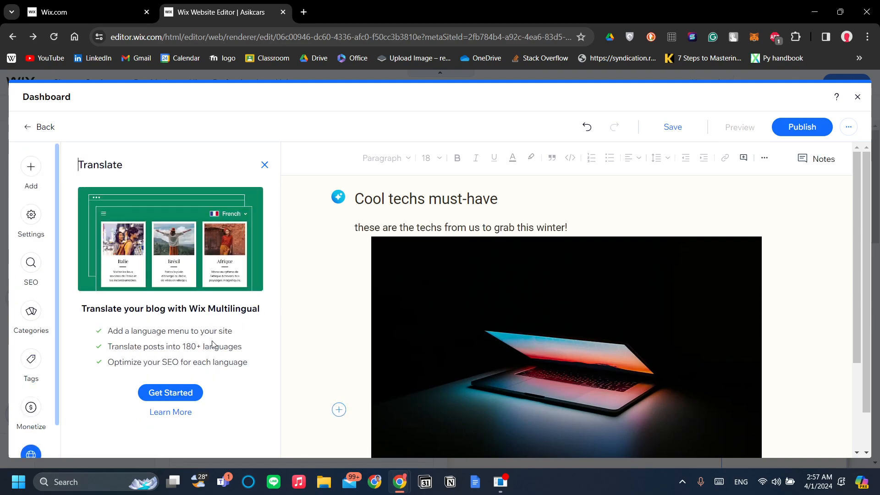
pyautogui.scroll(-2, 69, 362)
pyautogui.scroll(-2, 31, 372)
pyautogui.scroll(2, 28, 369)
pyautogui.scroll(-1, 52, 345)
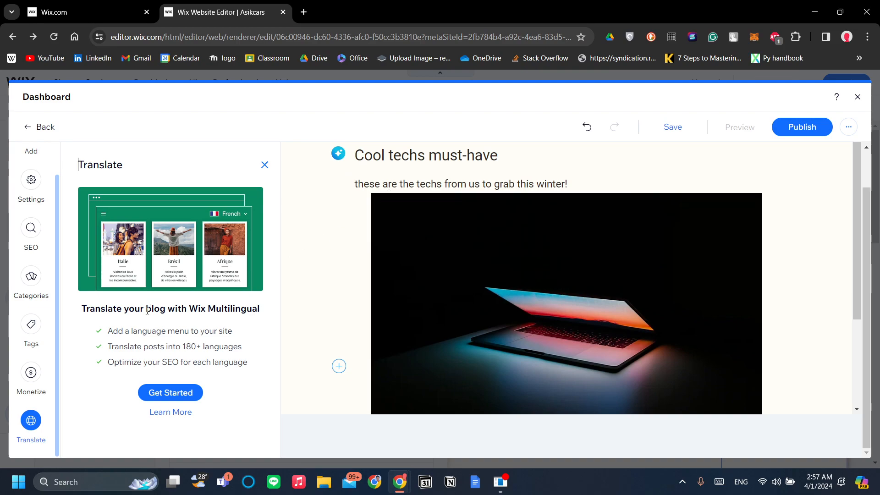
pyautogui.scroll(1, 23, 258)
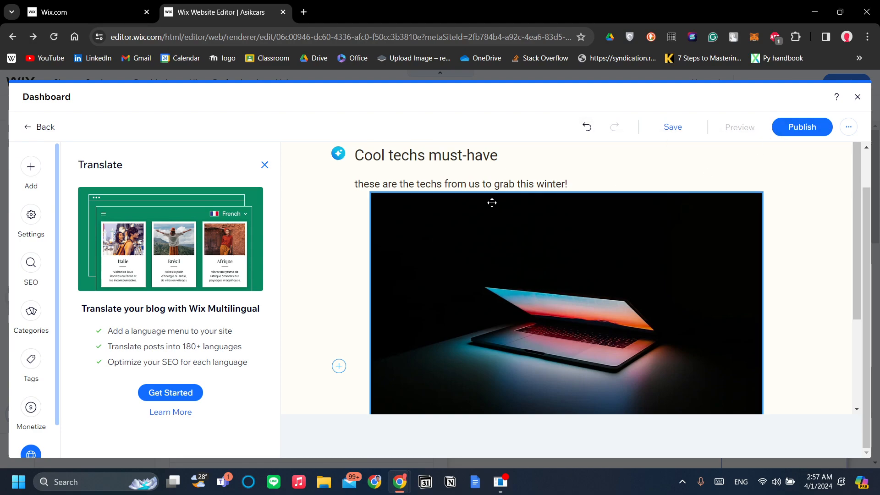
# Publish the "Cool techs must-have" post and check it in the list of published posts.
pyautogui.click(815, 138)
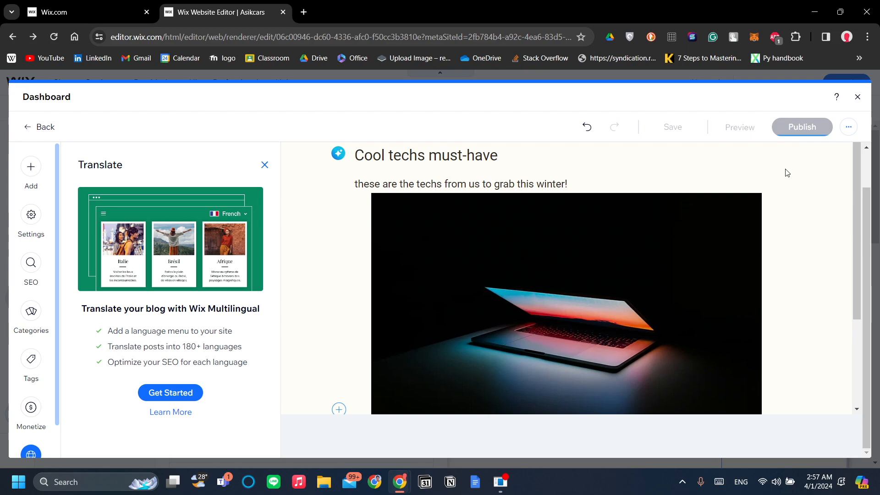
pyautogui.click(441, 336)
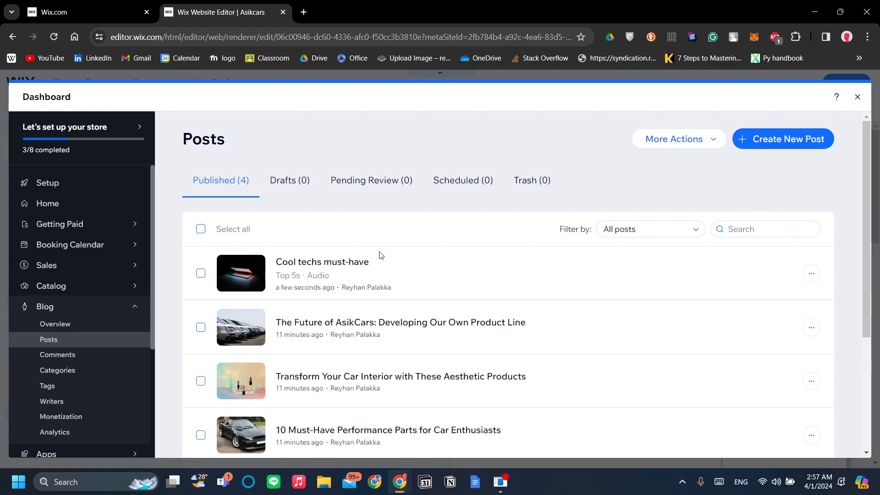
pyautogui.scroll(-2, 379, 255)
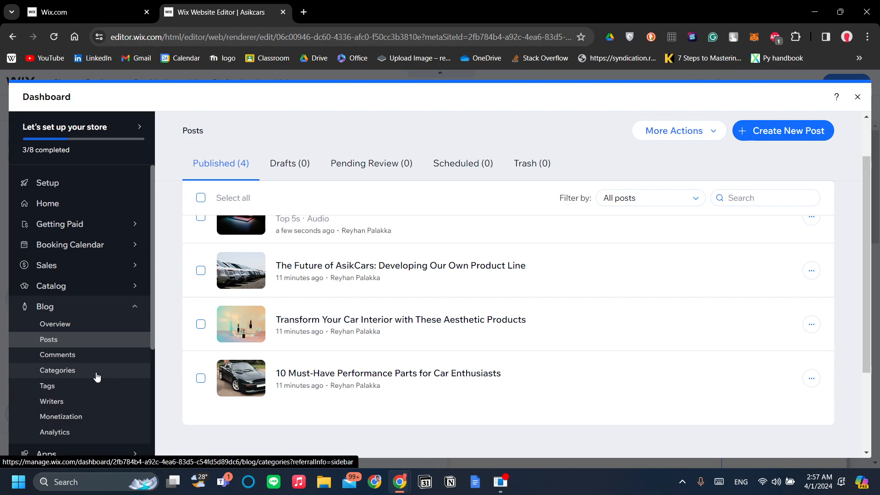
pyautogui.scroll(-2, 68, 376)
pyautogui.scroll(2, 92, 385)
pyautogui.scroll(2, 299, 228)
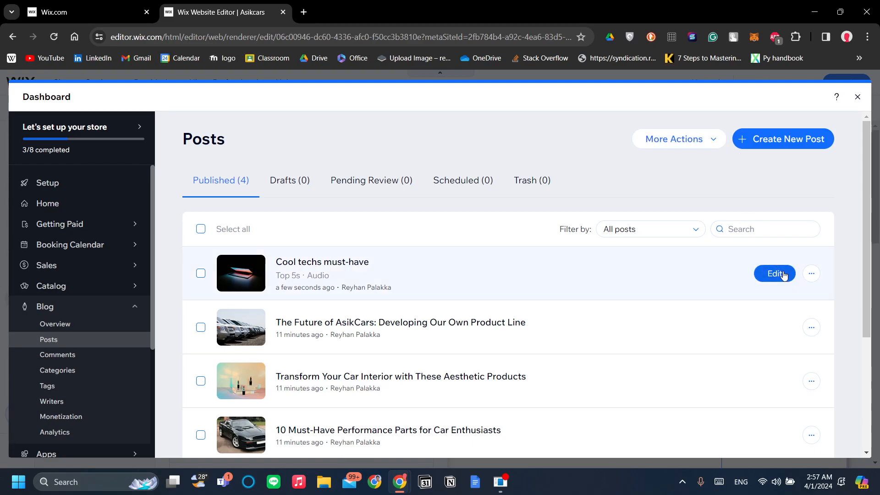
# Look at the published post's options and the additional actions for blog posts, and return to the site editor.
pyautogui.click(812, 274)
pyautogui.click(694, 177)
pyautogui.click(694, 145)
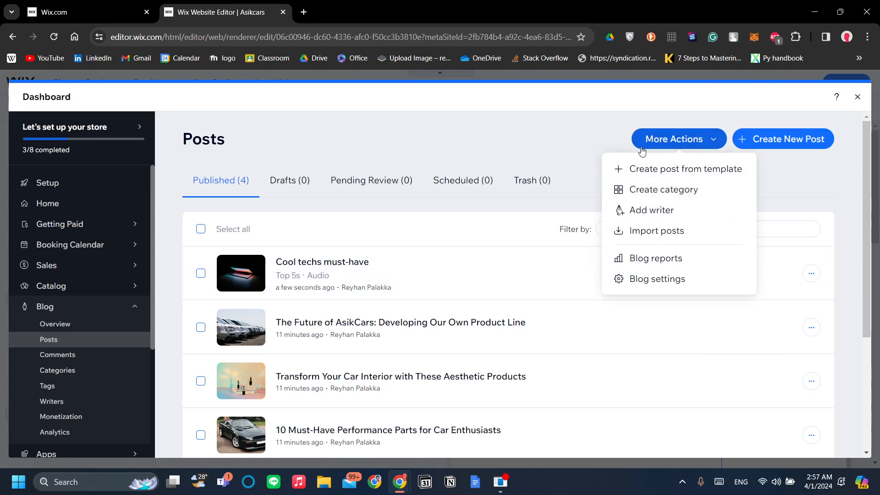
pyautogui.click(578, 141)
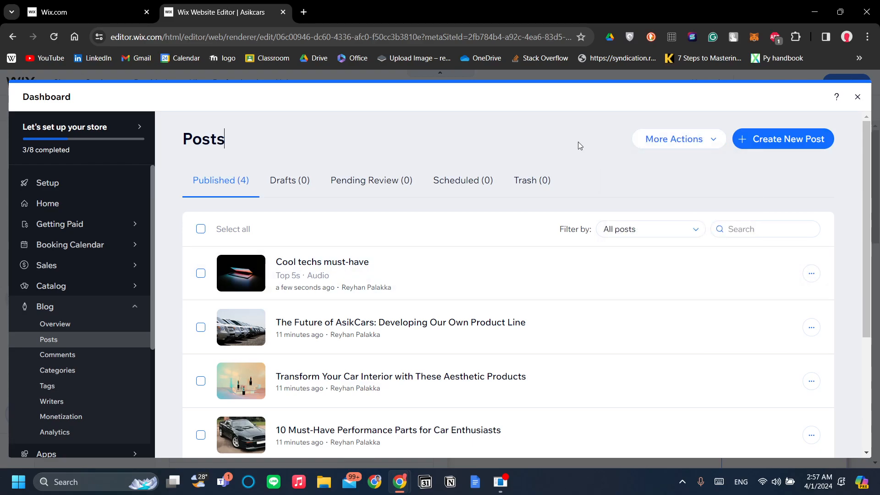
pyautogui.click(857, 96)
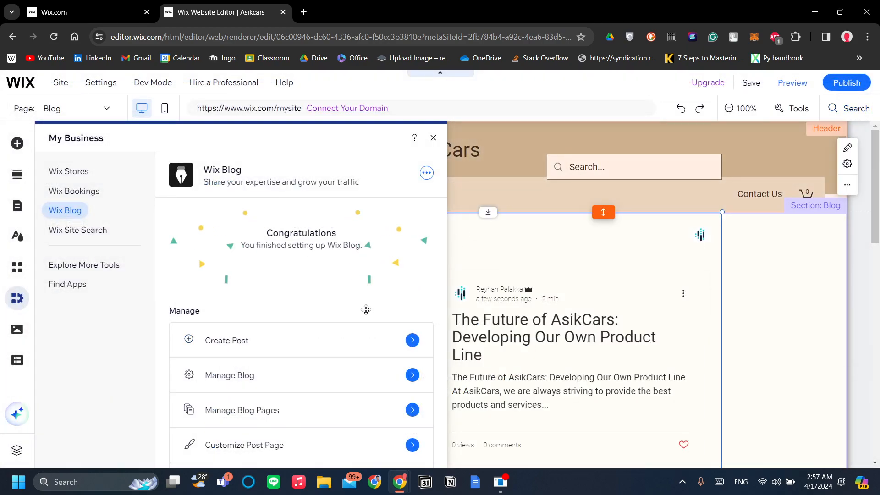
# Review the Wix Blog management options and the blog overview with its last published posts, and return to the editor.
pyautogui.scroll(-2, 381, 302)
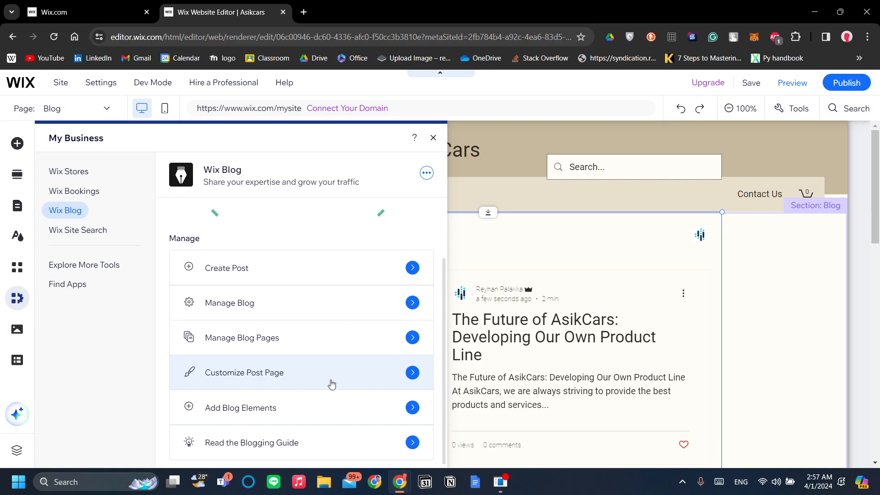
pyautogui.scroll(-1, 358, 448)
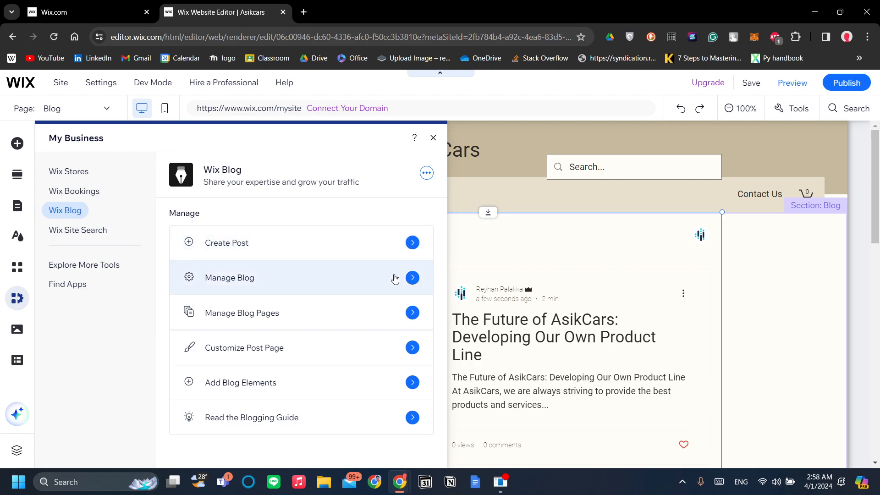
pyautogui.click(401, 288)
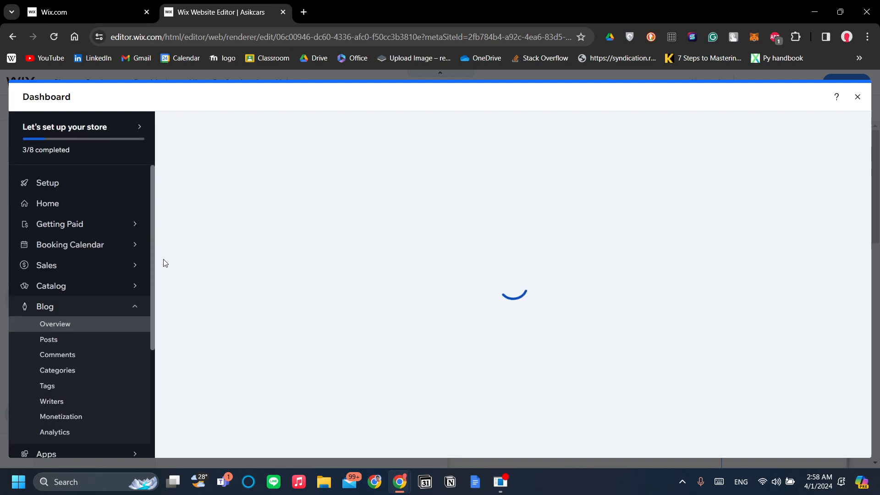
pyautogui.scroll(-1, 128, 282)
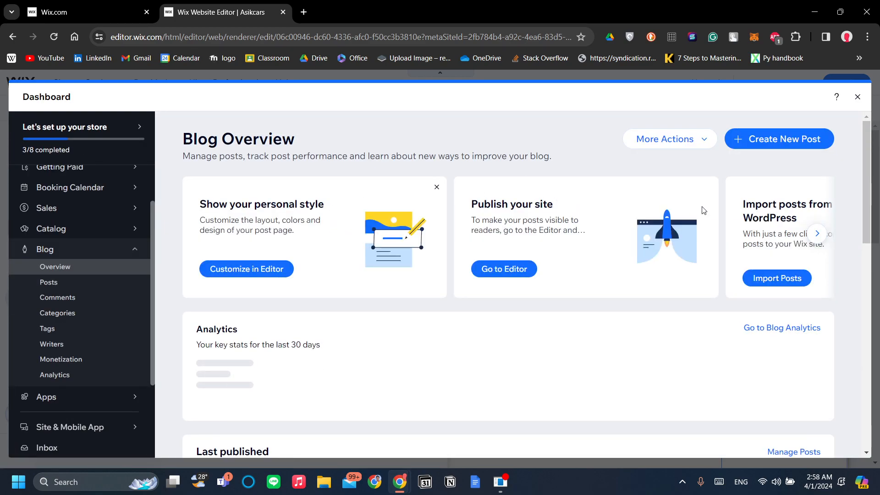
pyautogui.scroll(-6, 709, 281)
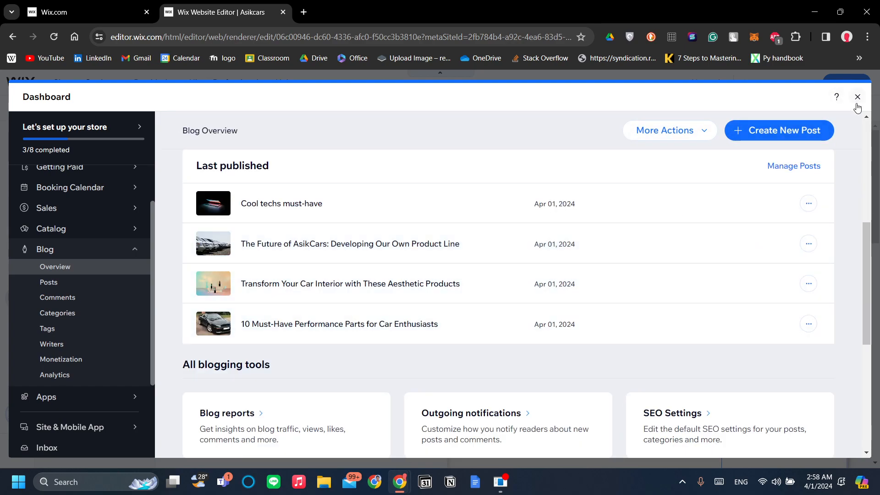
pyautogui.click(857, 103)
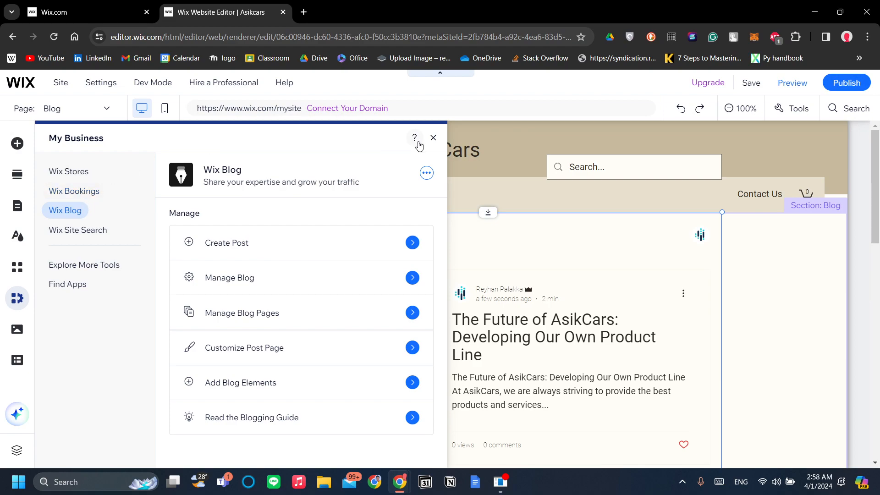
# Close the Wix Blog management options and open the Blog page from the header menu's list of site pages.
pyautogui.click(433, 137)
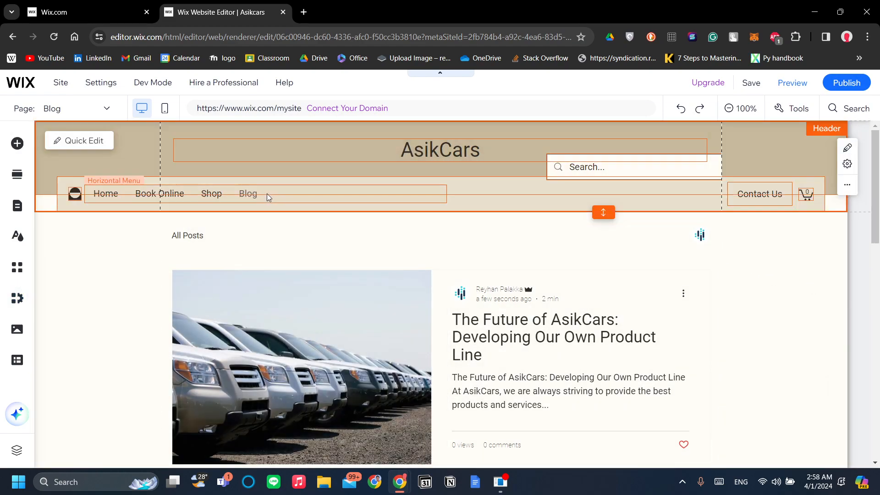
pyautogui.click(254, 195)
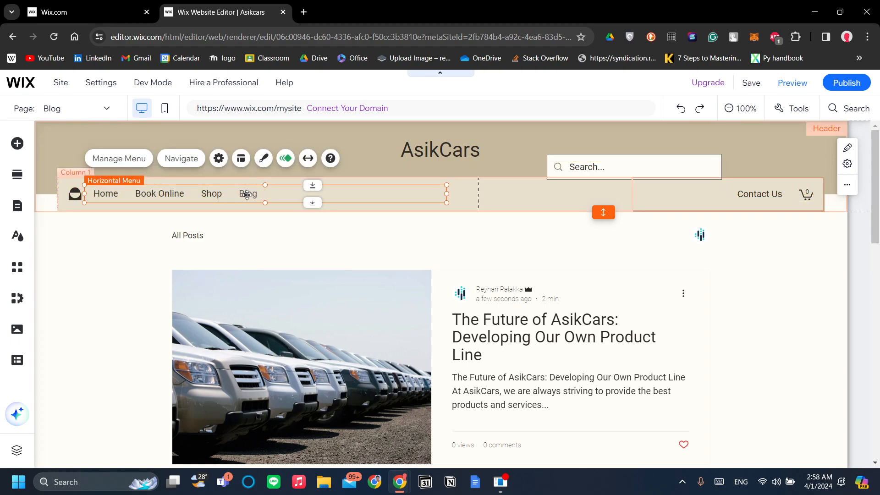
pyautogui.doubleClick(247, 195)
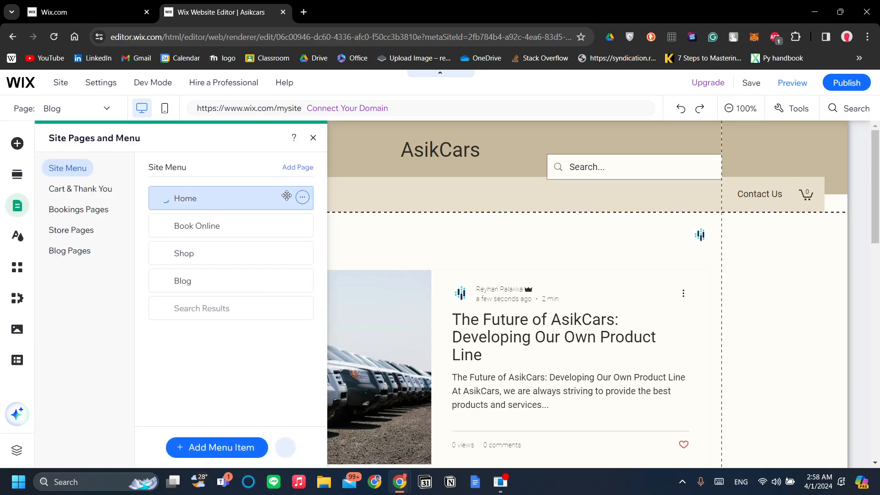
pyautogui.click(227, 284)
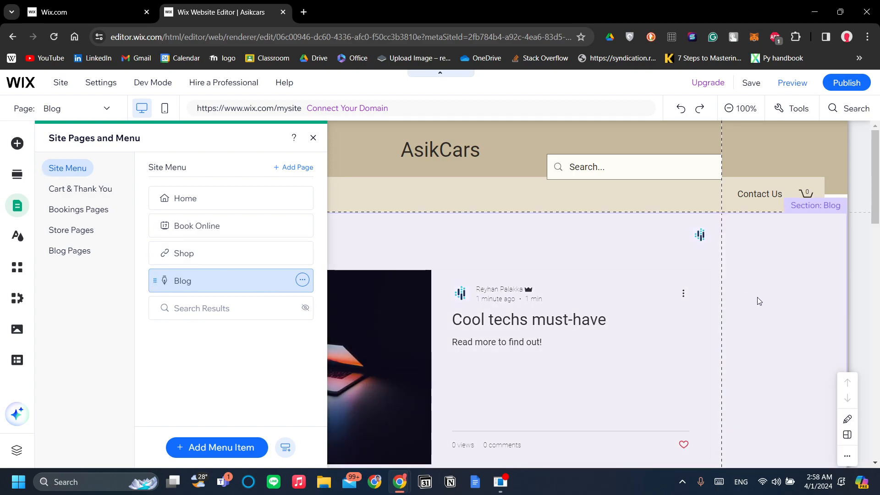
# Look through the Blog page's post feed to check how the "Cool techs must-have" post and the other posts are displayed.
pyautogui.scroll(-6, 473, 245)
pyautogui.scroll(6, 474, 244)
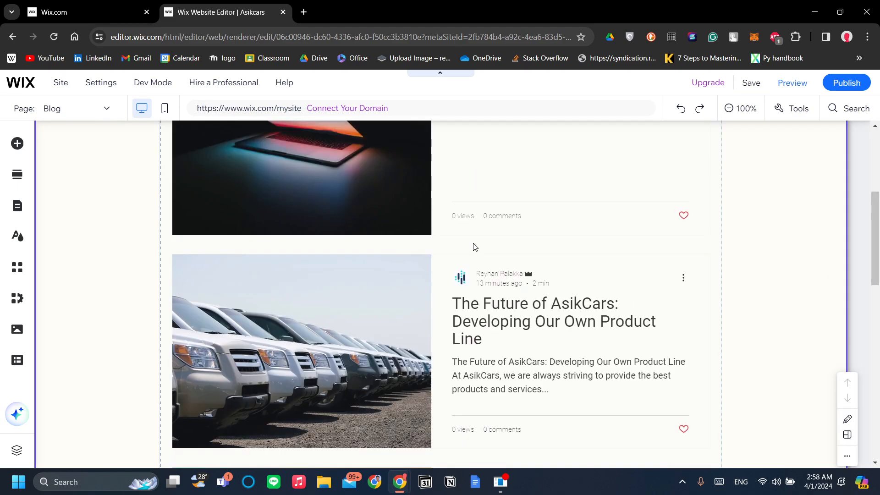
pyautogui.scroll(-10, 475, 247)
pyautogui.scroll(8, 475, 247)
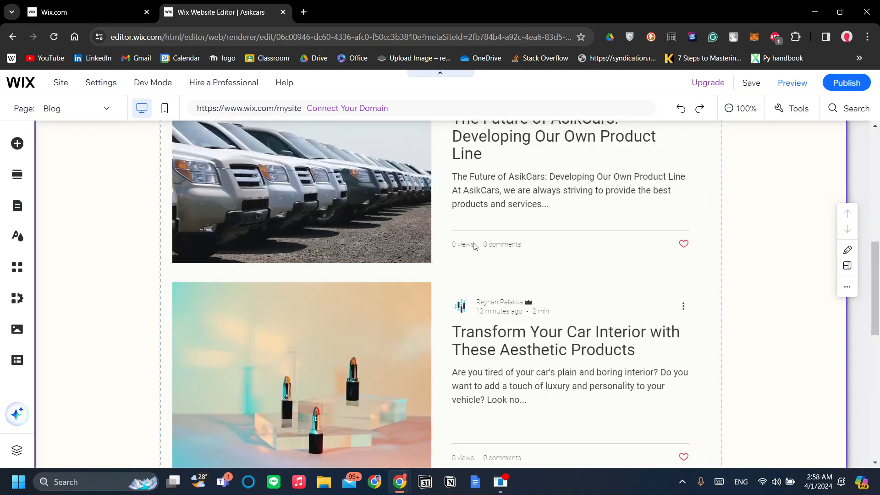
pyautogui.scroll(-5, 474, 247)
pyautogui.scroll(9, 472, 246)
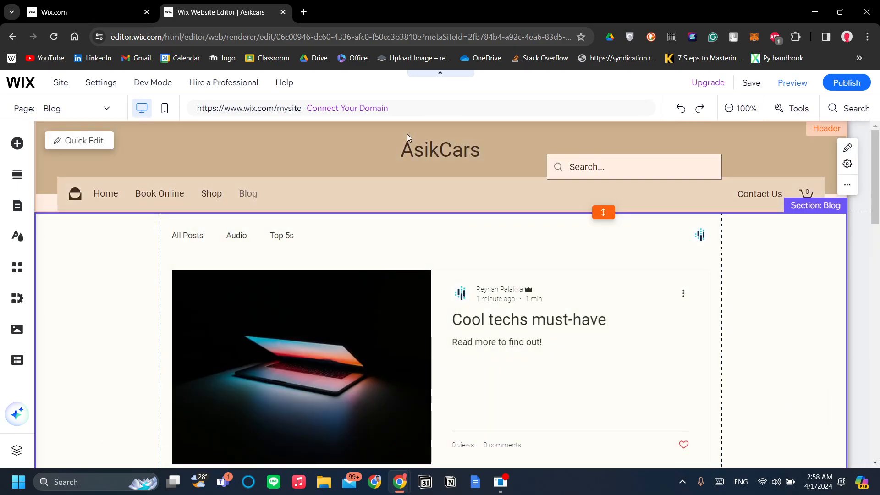